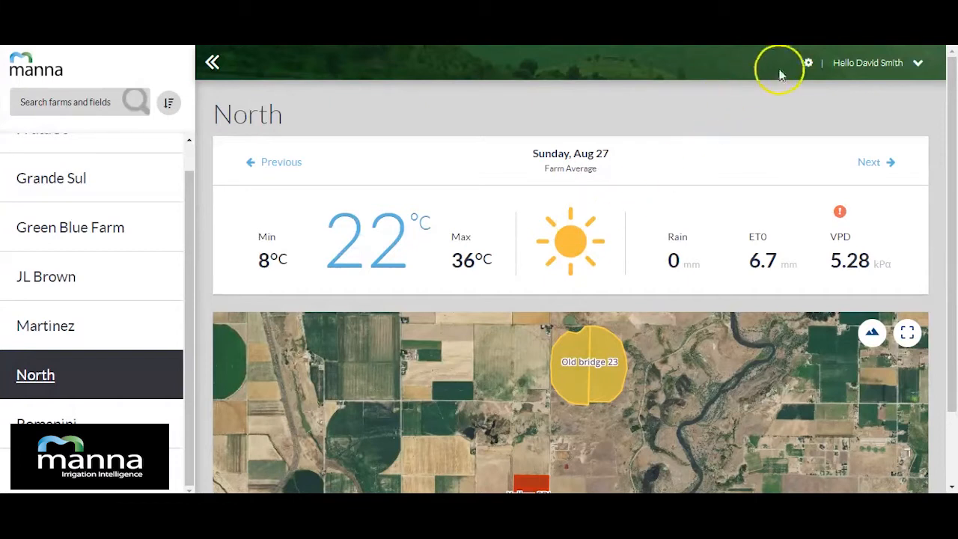
# Step: Open the farm and field settings, expand West Farm and start adding a new field to it
pyautogui.click(808, 65)
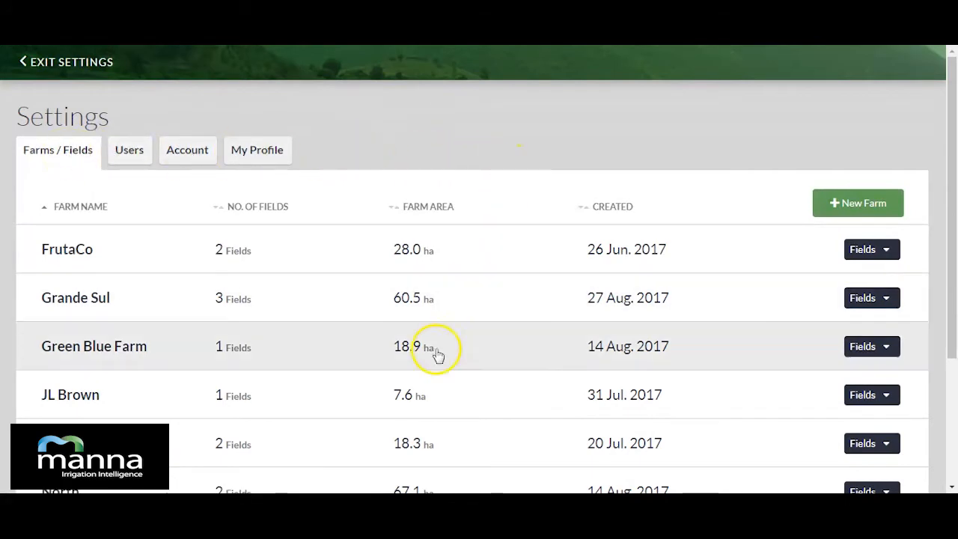
pyautogui.scroll(-1, 398, 411)
pyautogui.scroll(-2, 398, 411)
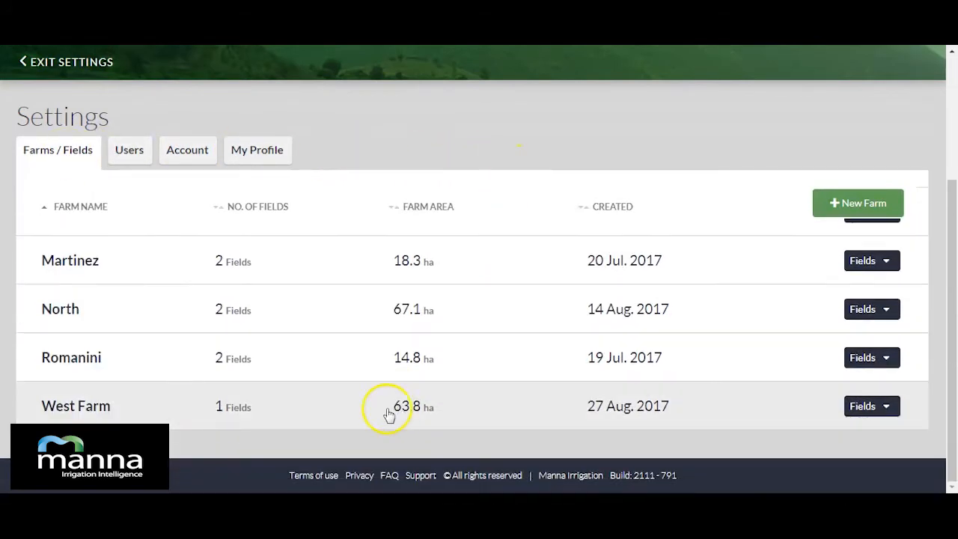
pyautogui.click(177, 406)
pyautogui.scroll(-2, 250, 438)
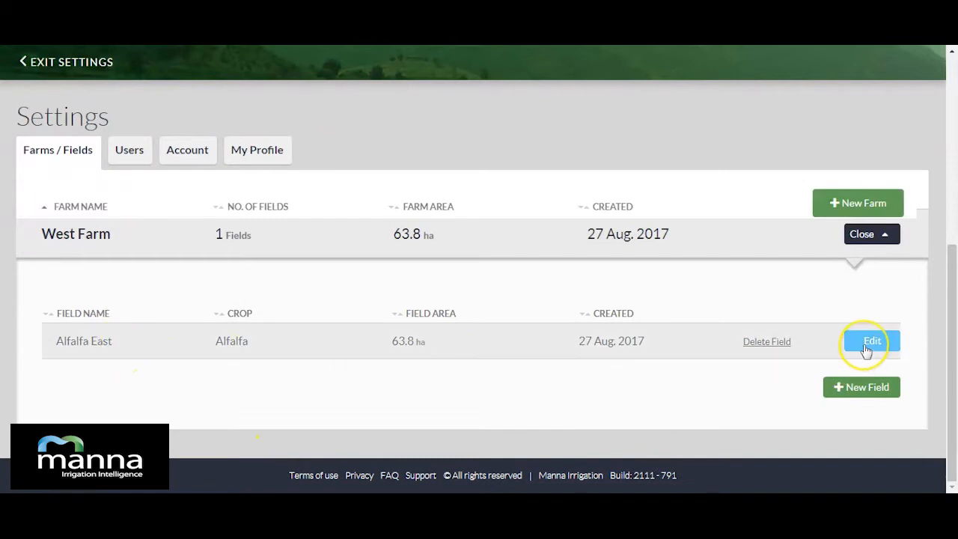
pyautogui.click(864, 389)
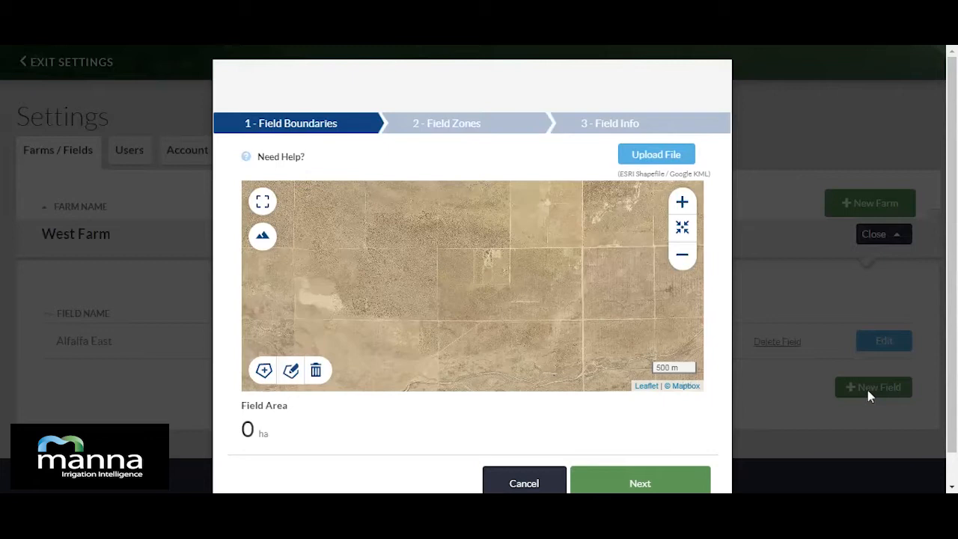
# Step: Draw a closed four-corner field boundary of about 65.3 ha around the square plot in the middle of the map
pyautogui.click(263, 372)
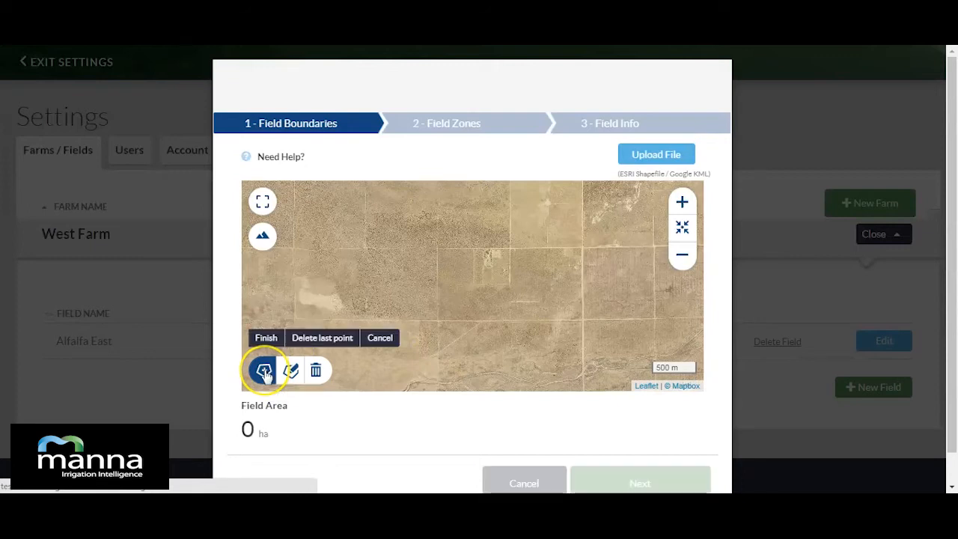
pyautogui.click(436, 249)
pyautogui.click(438, 320)
pyautogui.click(511, 320)
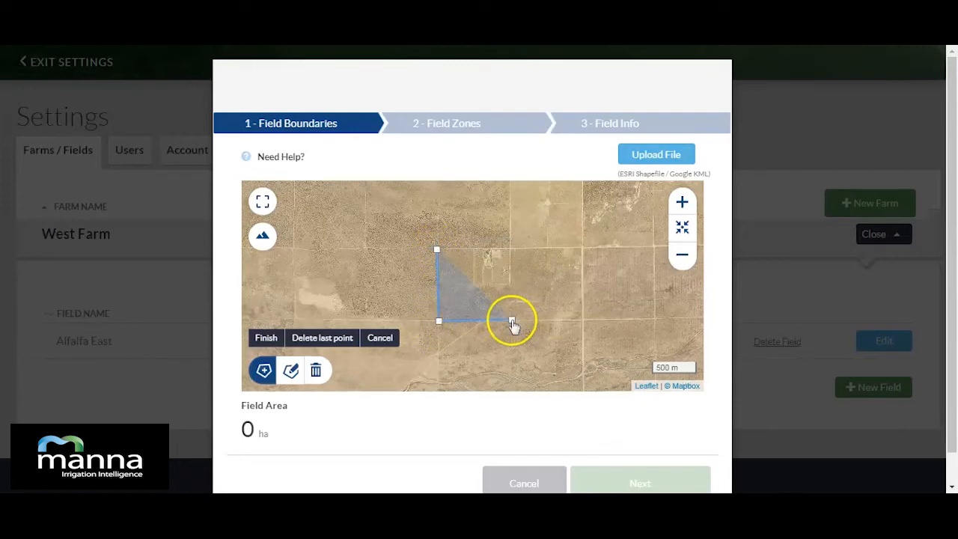
pyautogui.click(509, 248)
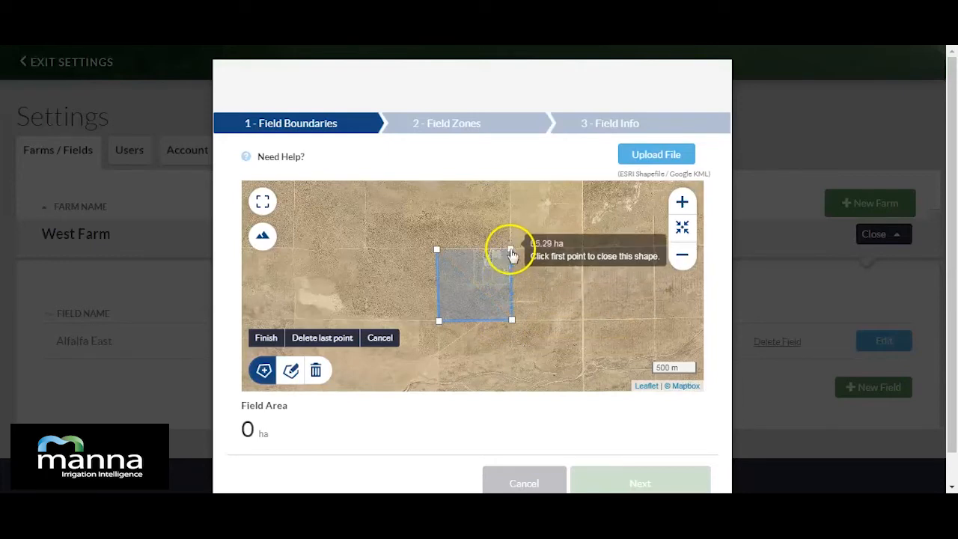
pyautogui.click(437, 250)
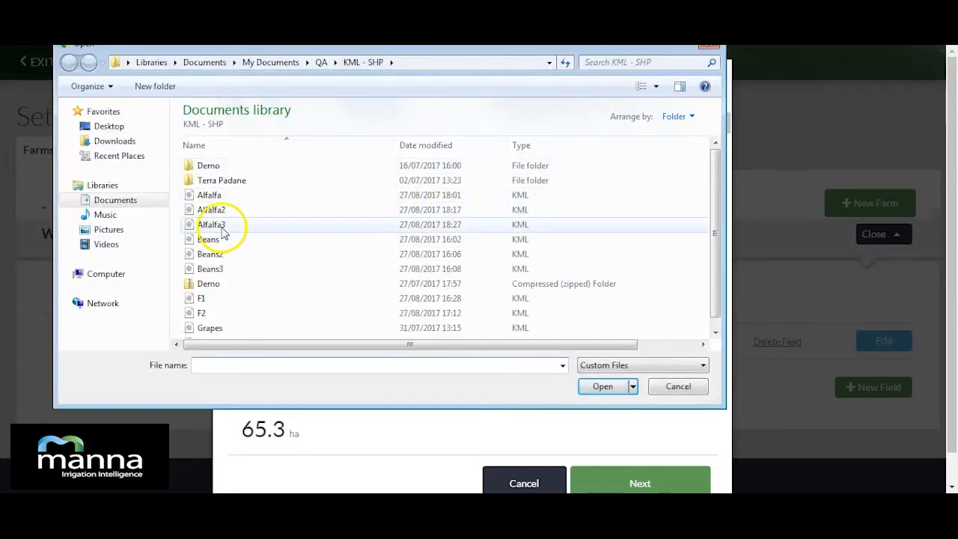
# Step: Load the field boundary from the KML file Alfalfa3 and continue to the field zones stage
pyautogui.click(221, 229)
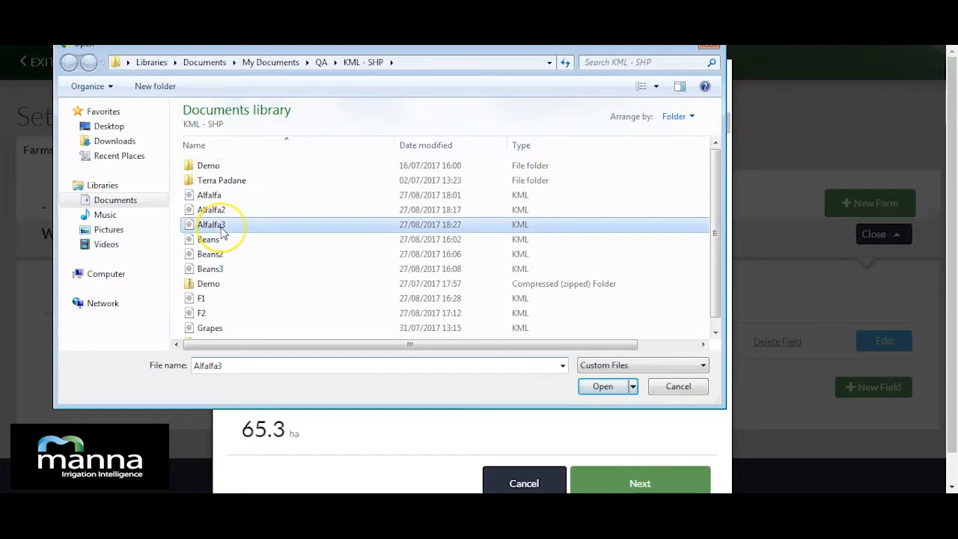
pyautogui.doubleClick(222, 229)
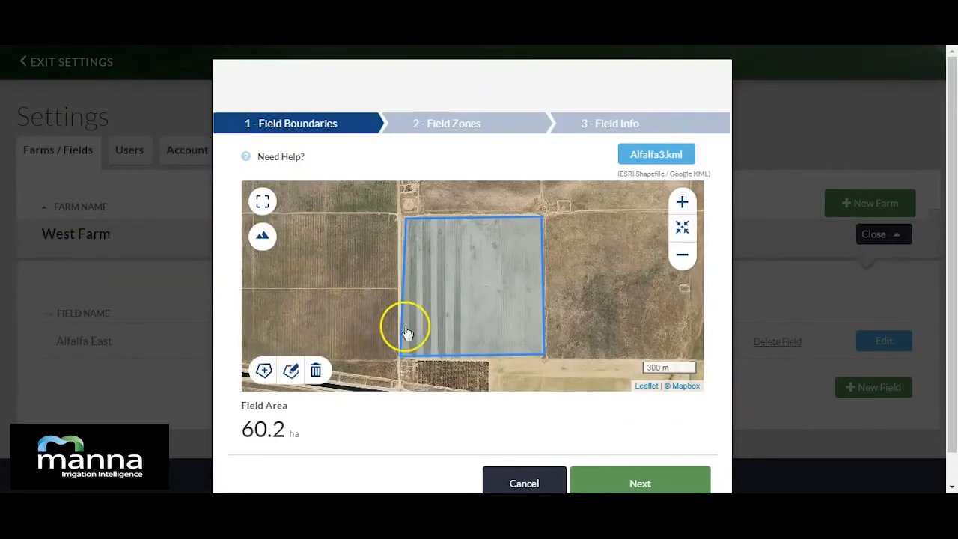
pyautogui.click(291, 371)
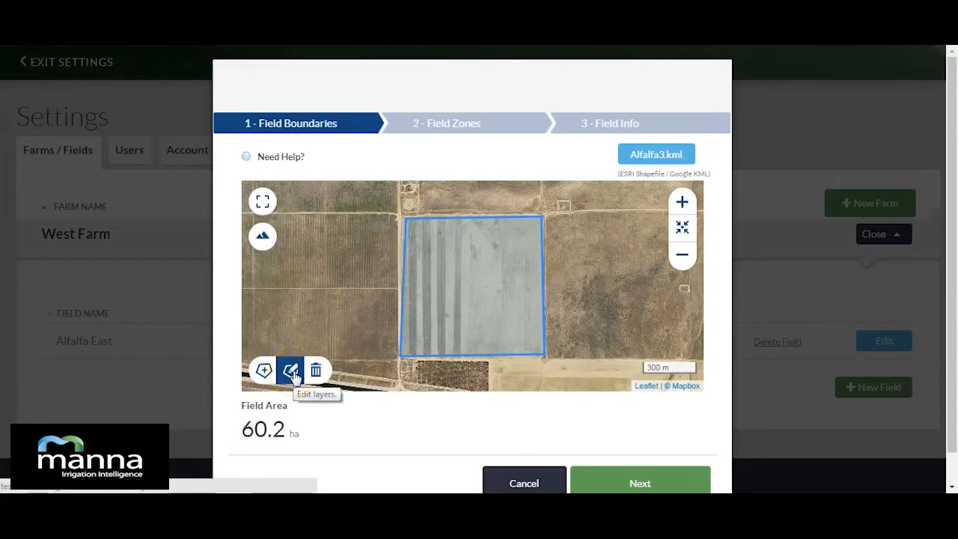
pyautogui.click(640, 483)
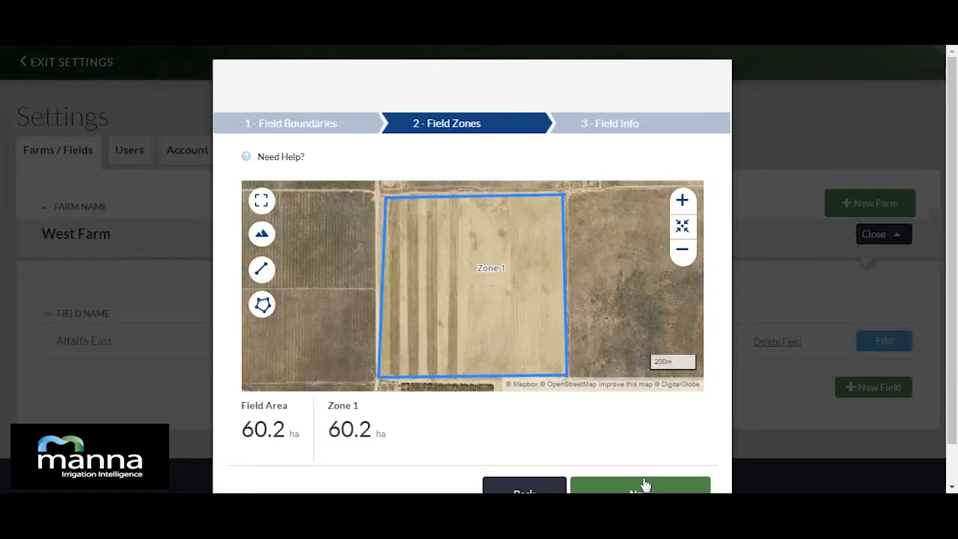
# Step: Split the field into two zones with a horizontal line across its middle, confirm them and continue to the field info
pyautogui.click(563, 286)
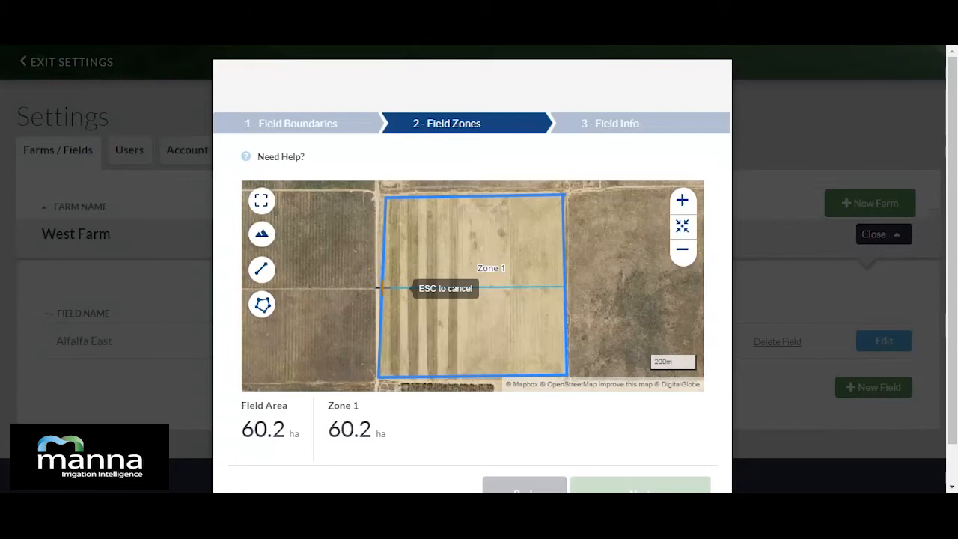
pyautogui.click(382, 287)
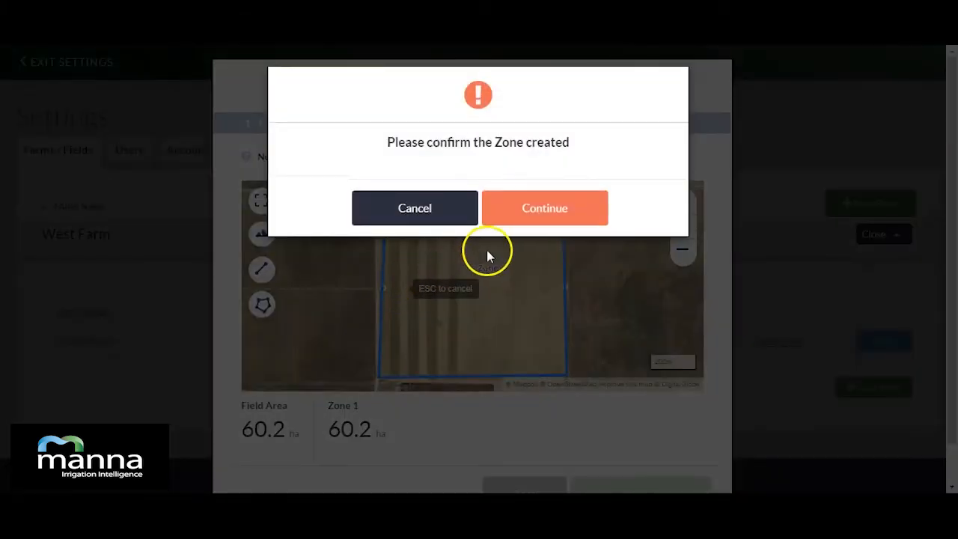
pyautogui.click(535, 219)
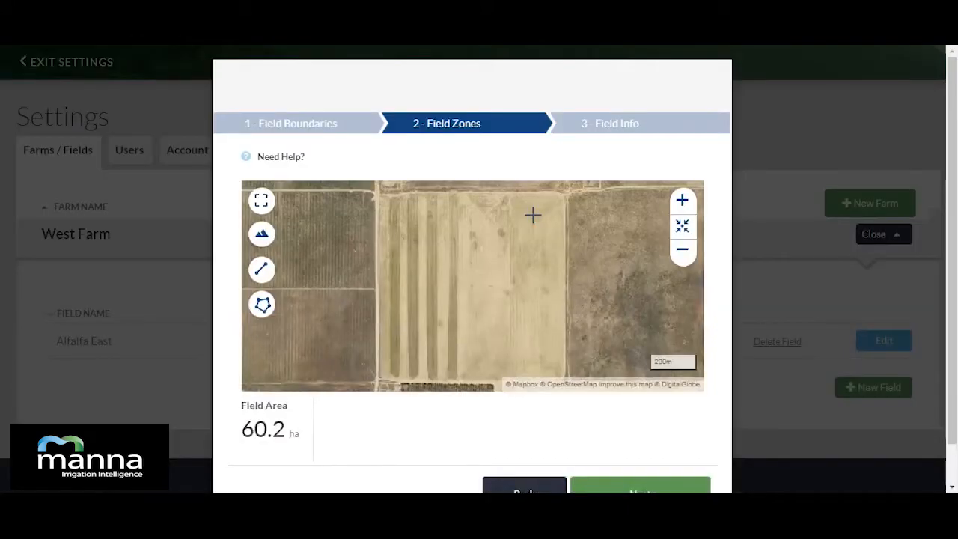
pyautogui.click(582, 383)
pyautogui.scroll(-2, 594, 421)
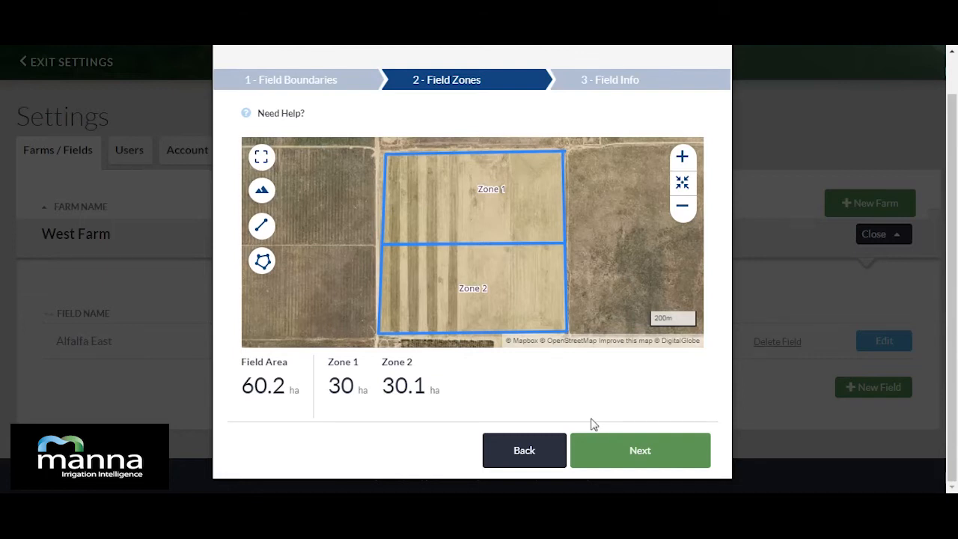
pyautogui.click(634, 451)
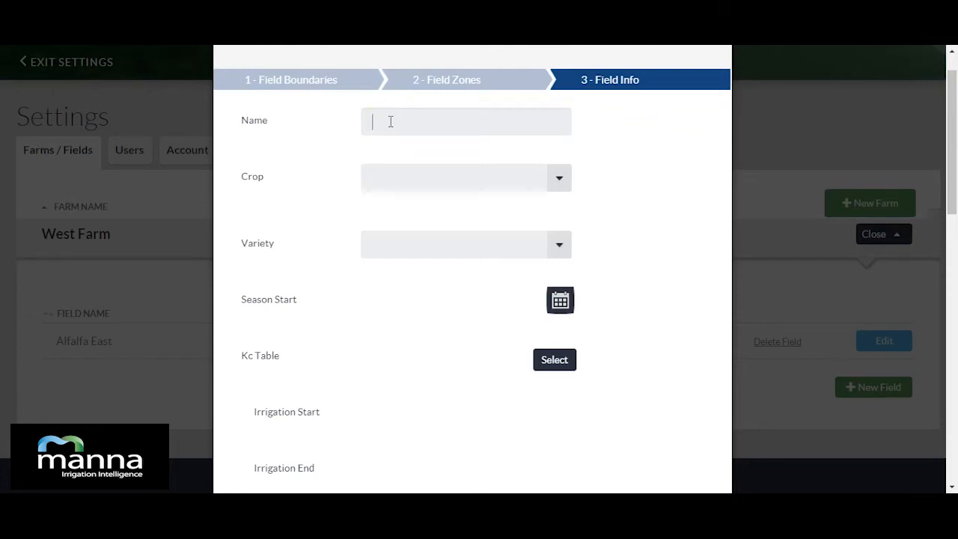
# Step: Name the field Alfalfa West and set its crop to Alfalfa and its variety to Other Cutting Cycles
pyautogui.write('Alfalfa West')
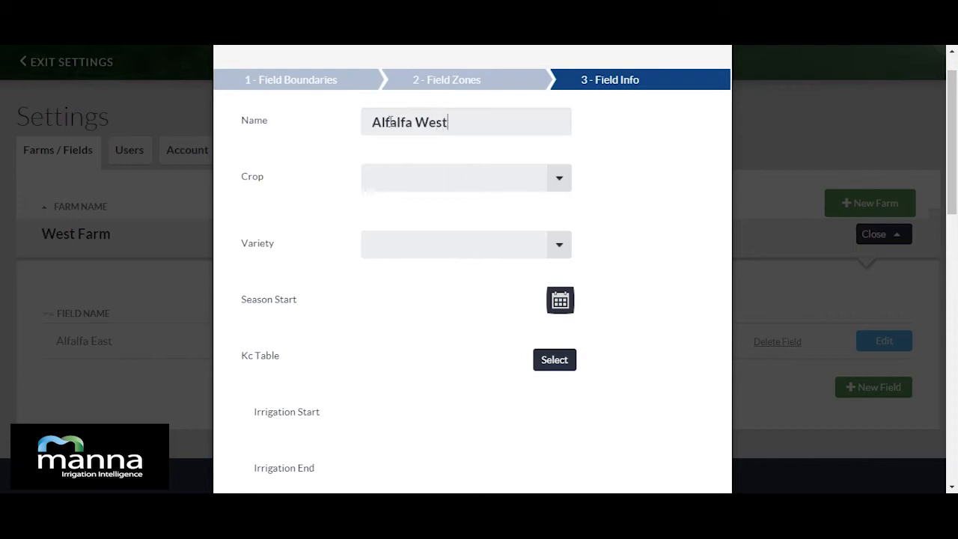
pyautogui.click(445, 187)
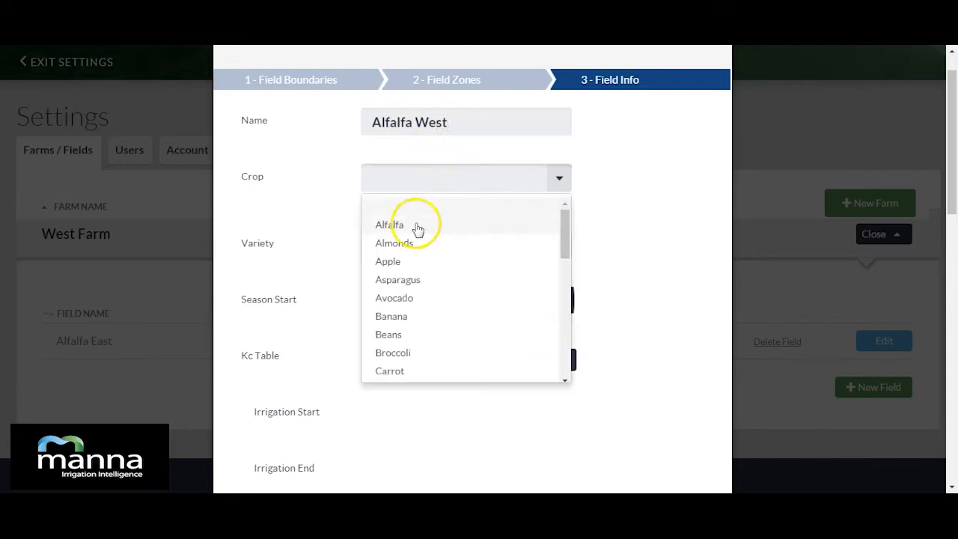
pyautogui.click(417, 228)
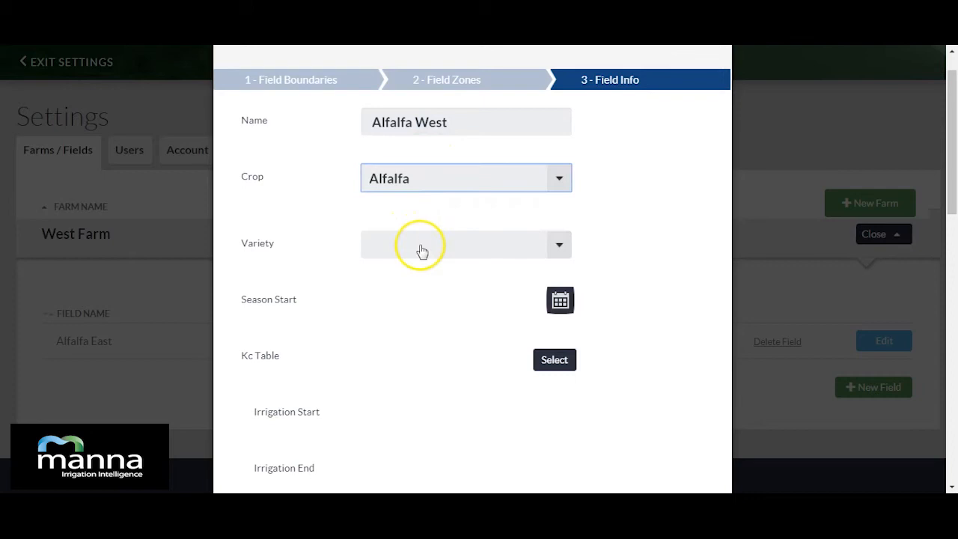
pyautogui.click(422, 251)
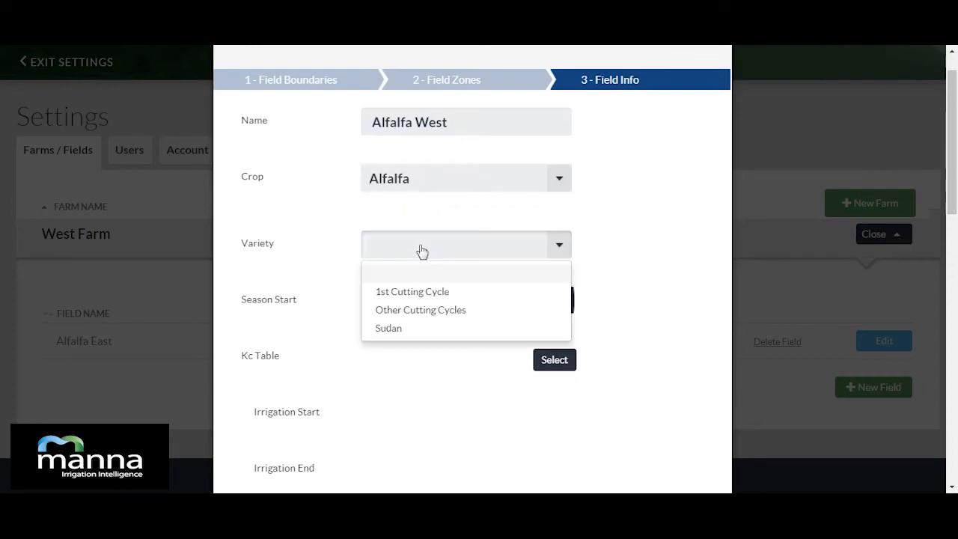
pyautogui.click(417, 308)
# Step: Set the field's season start date to 2017-07-01
pyautogui.click(560, 302)
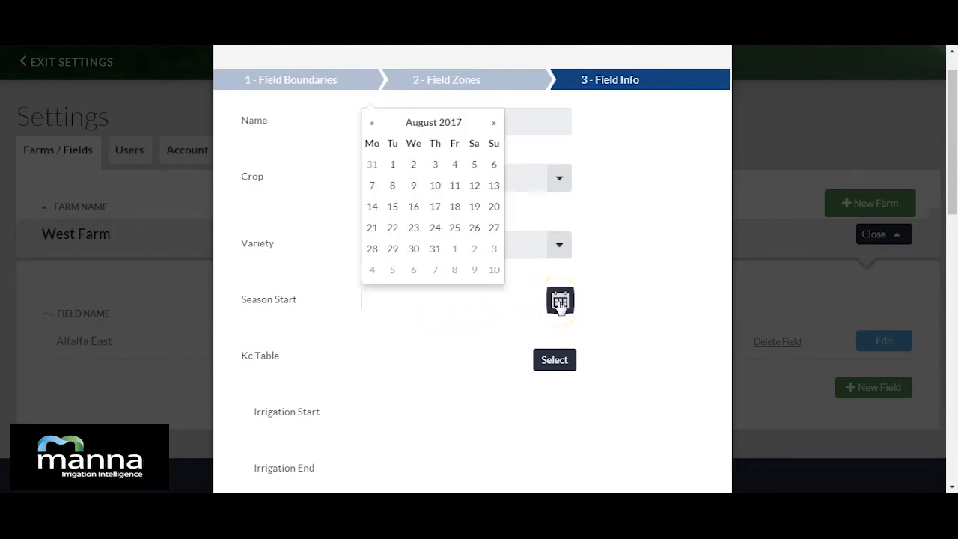
pyautogui.click(373, 128)
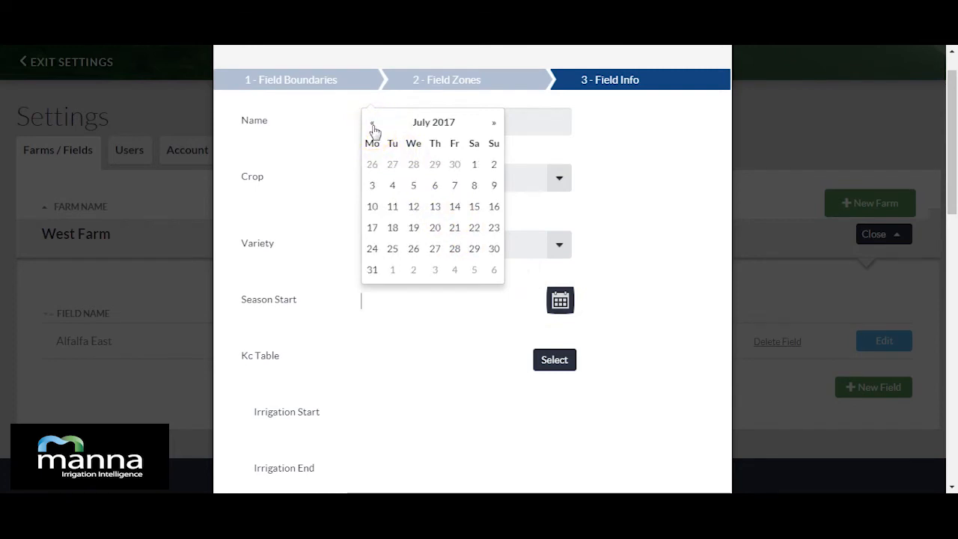
pyautogui.click(474, 166)
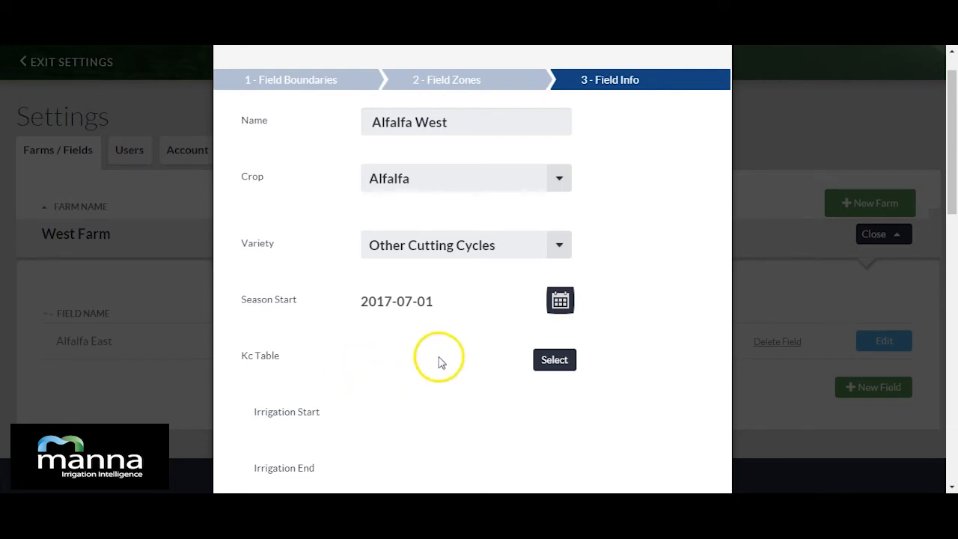
pyautogui.click(552, 362)
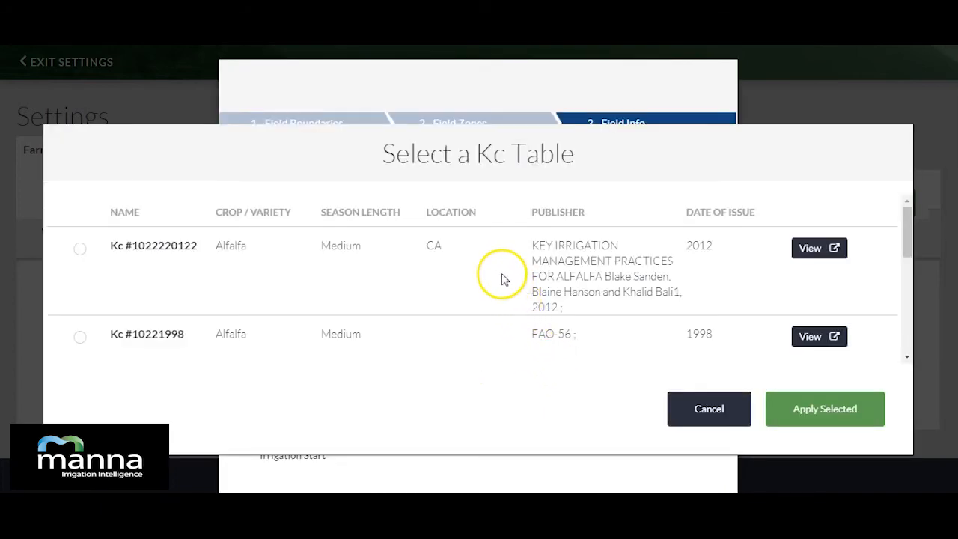
pyautogui.scroll(-6, 501, 281)
pyautogui.scroll(6, 500, 281)
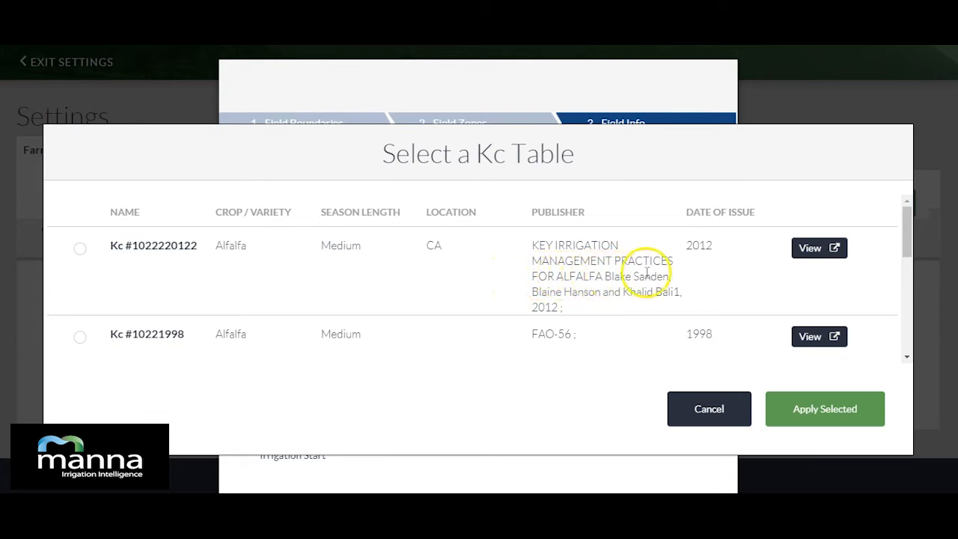
pyautogui.click(815, 252)
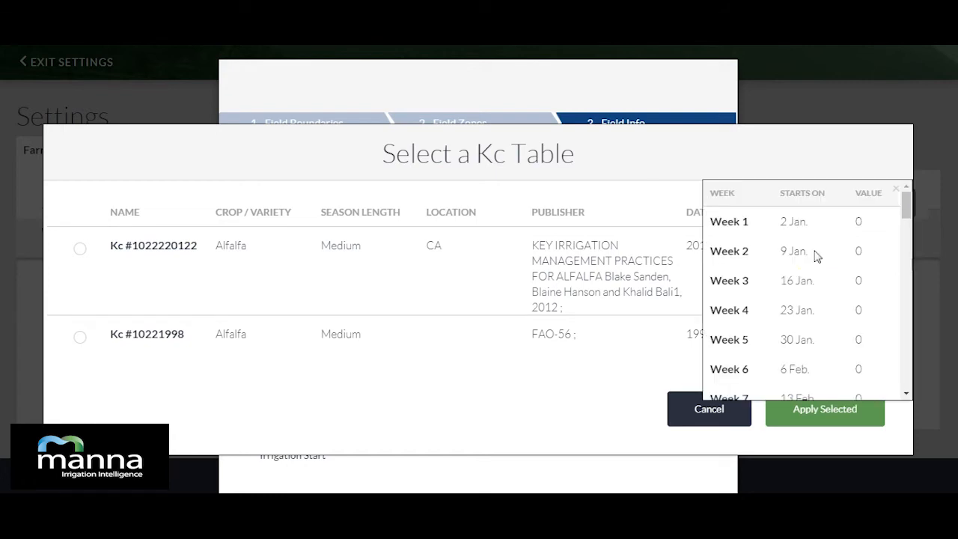
pyautogui.scroll(-9, 816, 254)
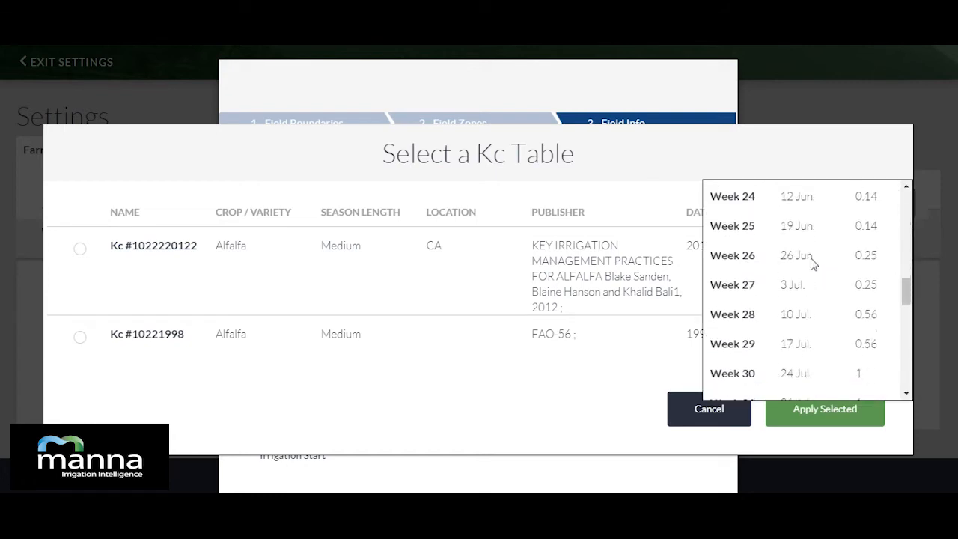
pyautogui.scroll(-2, 814, 263)
pyautogui.scroll(-7, 813, 263)
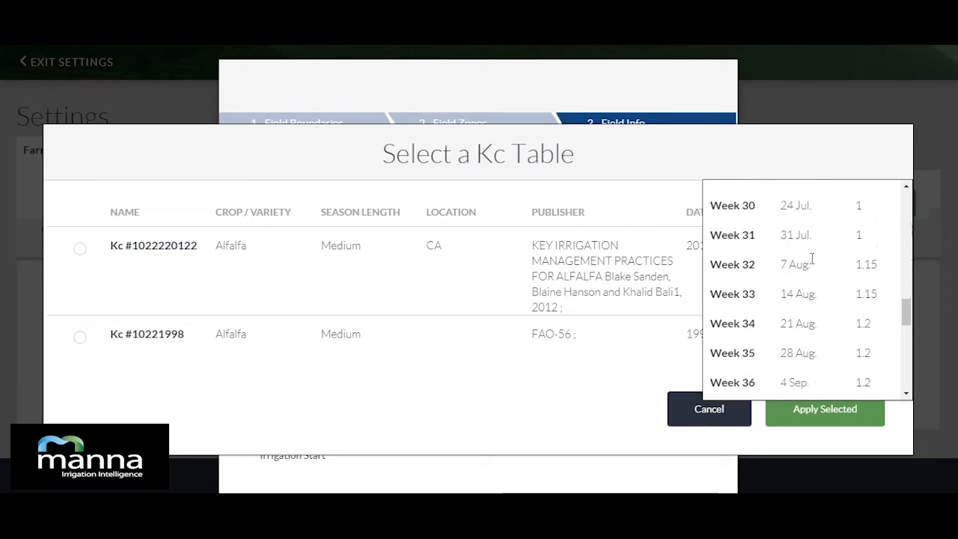
pyautogui.scroll(13, 813, 263)
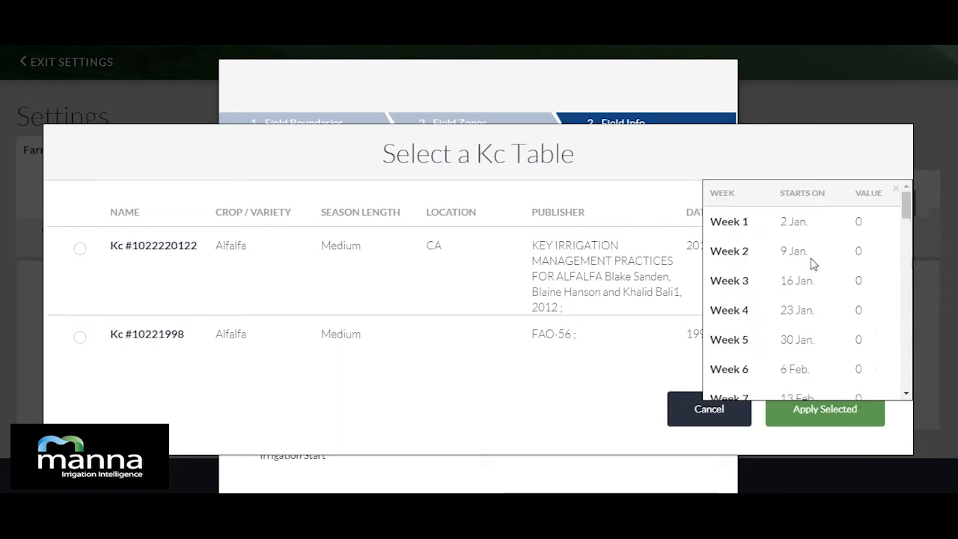
pyautogui.click(894, 189)
pyautogui.click(79, 248)
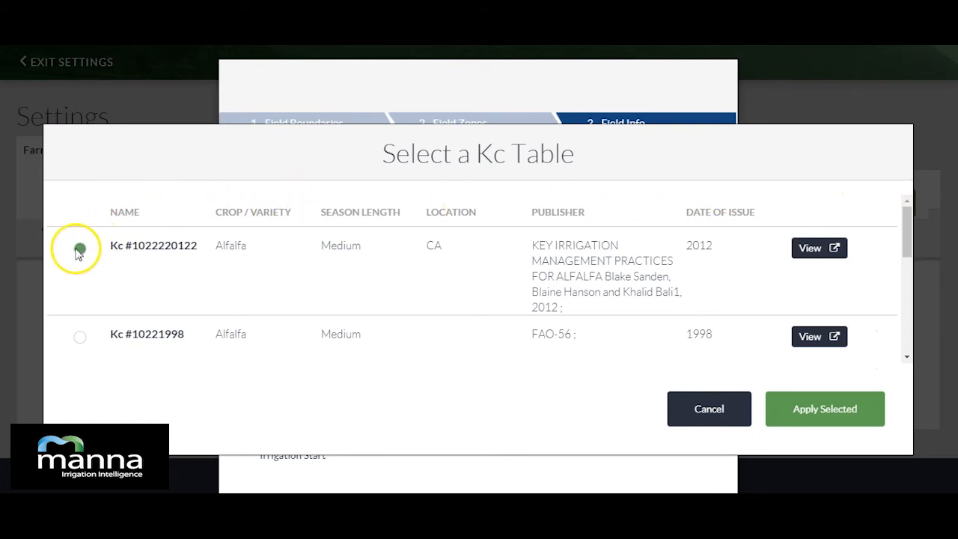
pyautogui.click(827, 414)
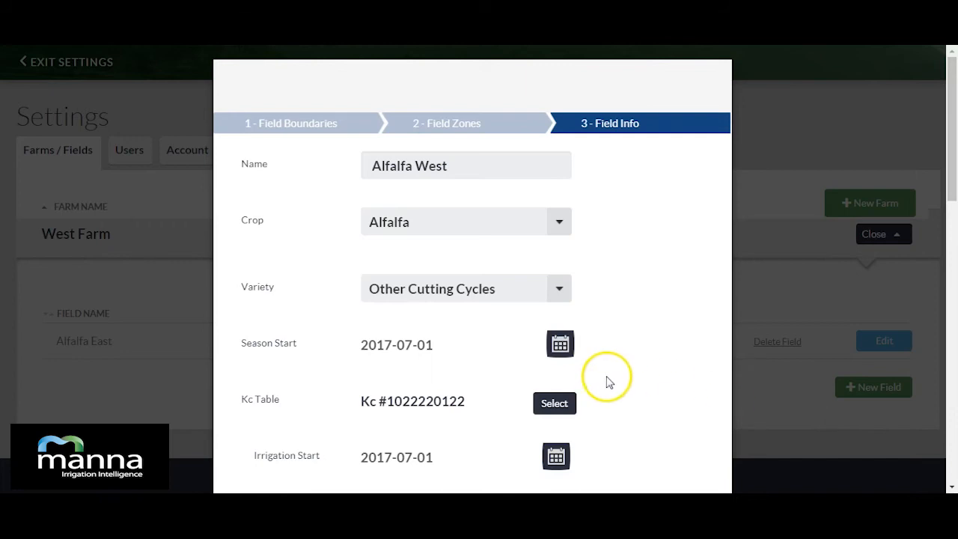
# Step: Check the field's irrigation start and end dates, including the calendar for choosing the irrigation start
pyautogui.scroll(-1, 613, 381)
pyautogui.scroll(-4, 613, 381)
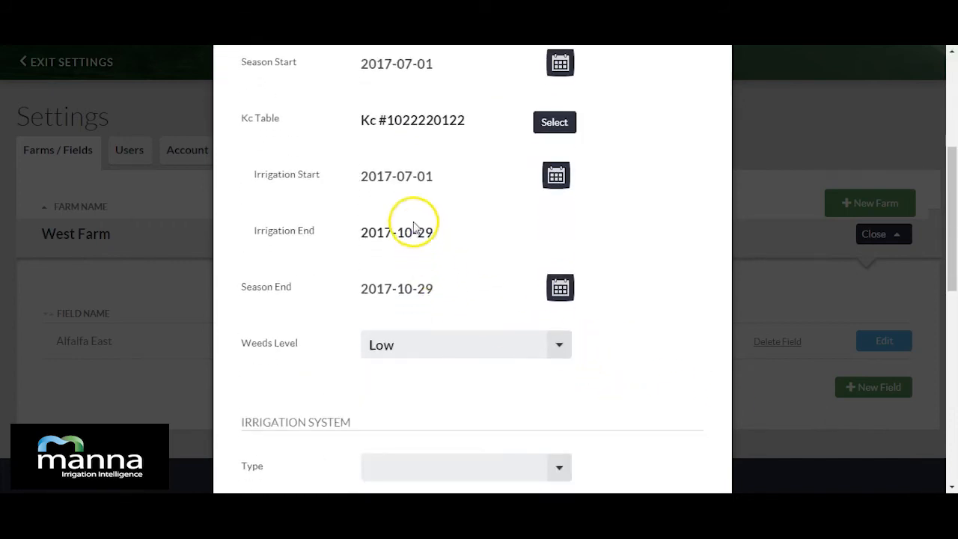
pyautogui.click(385, 238)
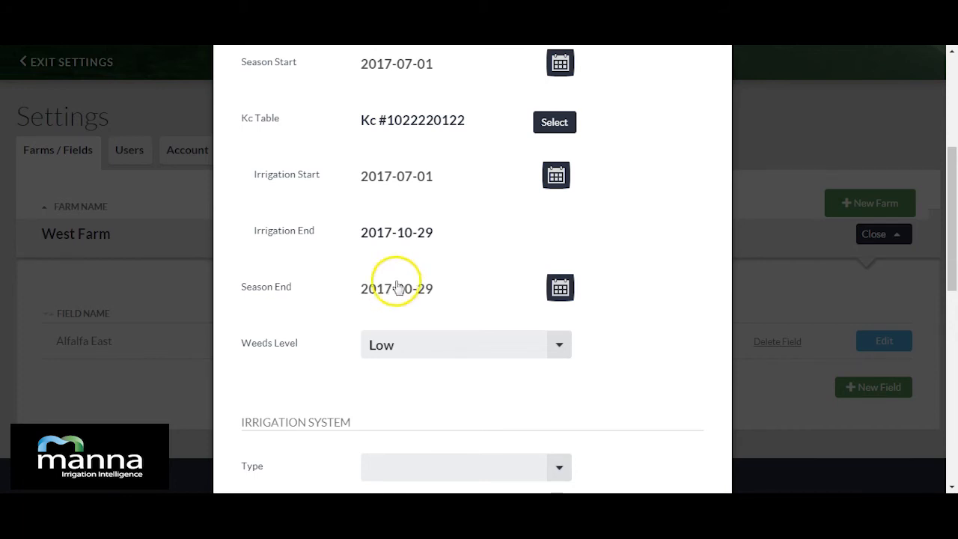
pyautogui.click(556, 177)
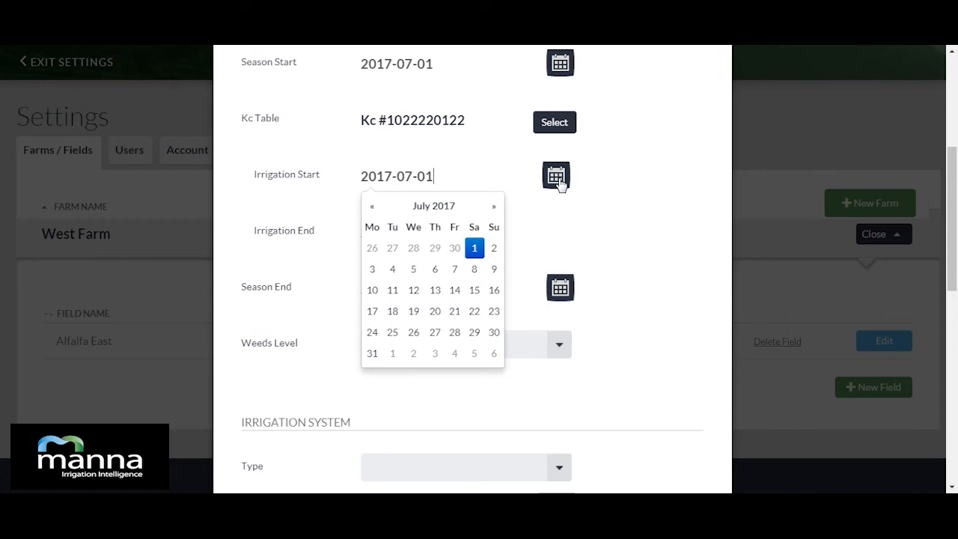
pyautogui.click(557, 180)
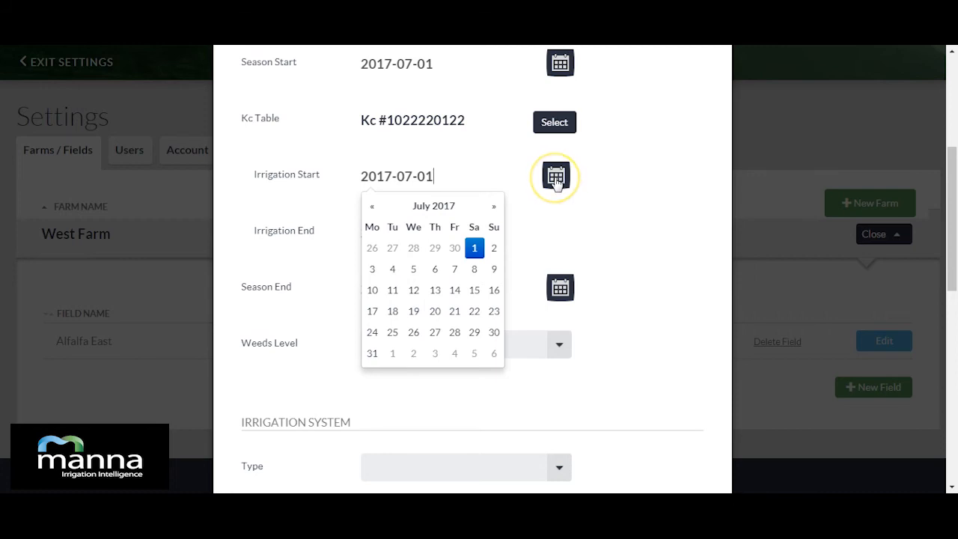
pyautogui.click(558, 178)
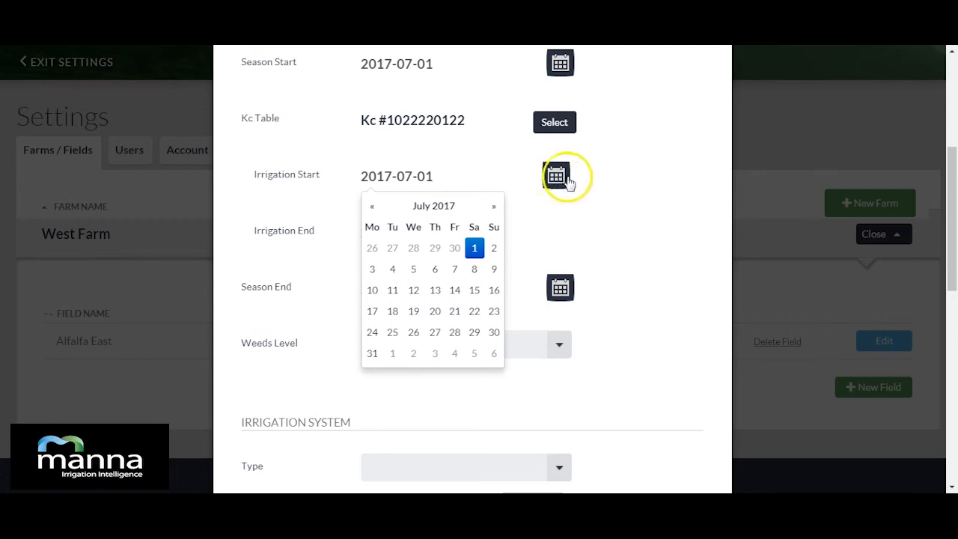
pyautogui.click(593, 179)
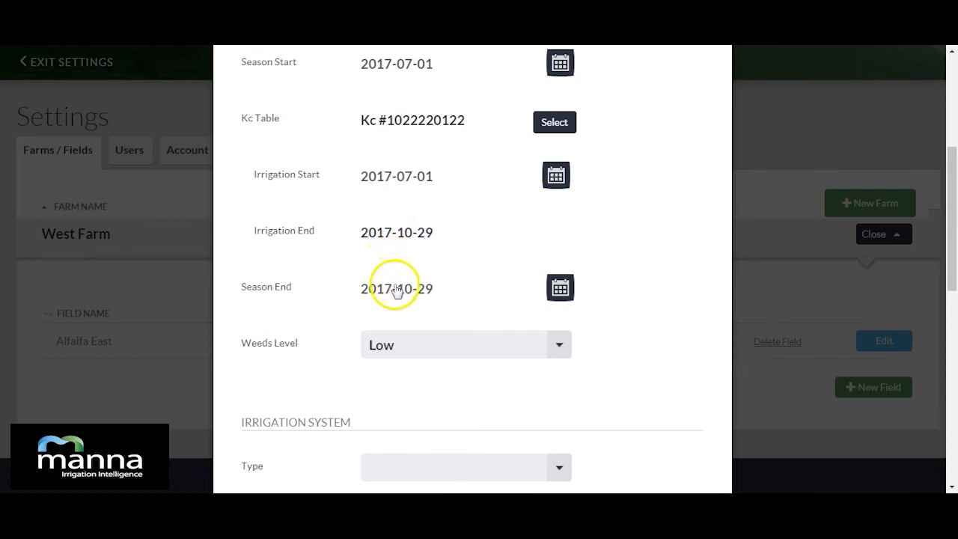
# Step: Set the field's season end date to 2017-11-12
pyautogui.click(560, 289)
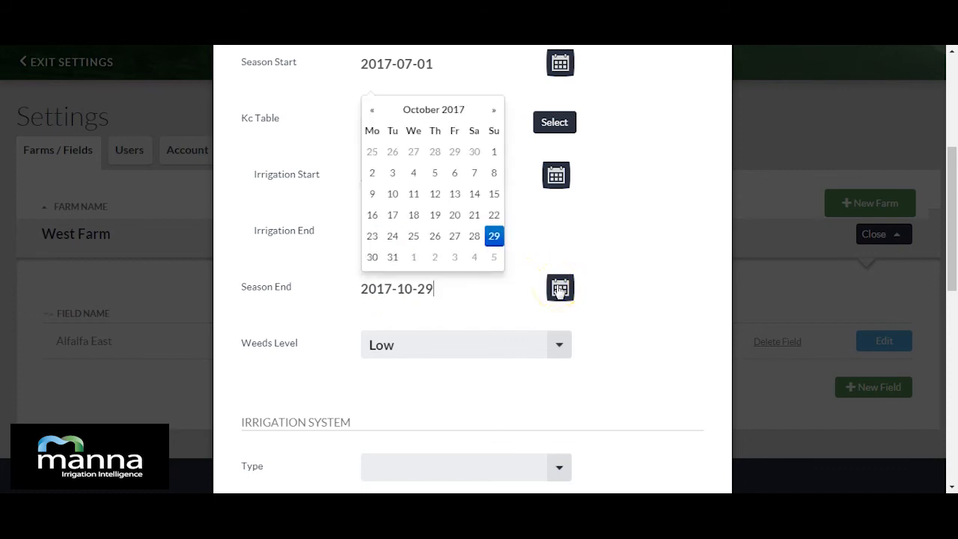
pyautogui.click(493, 111)
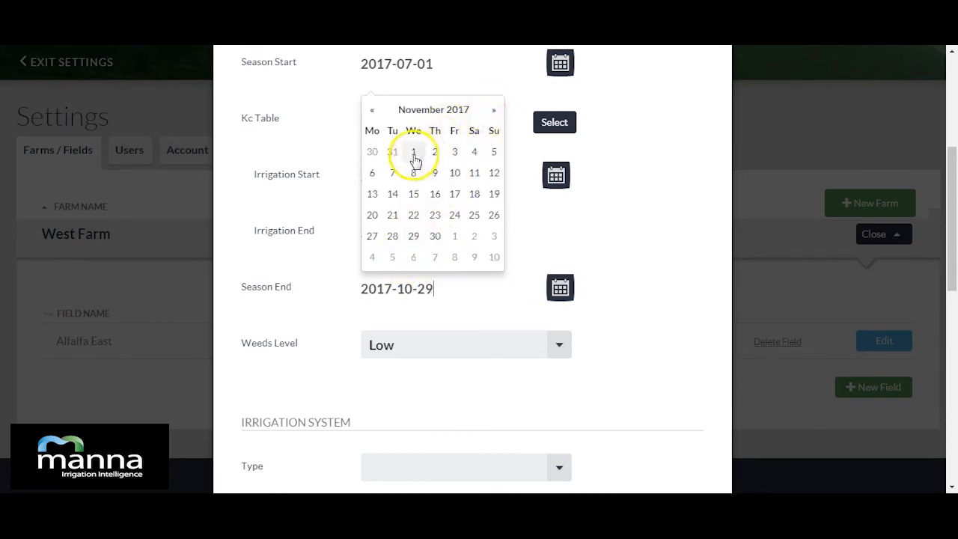
pyautogui.click(493, 174)
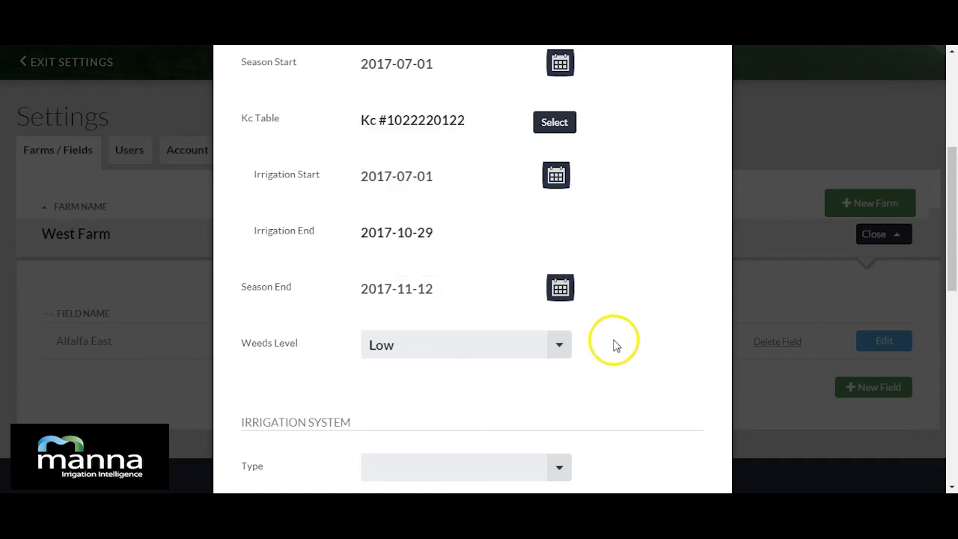
# Step: Review the available weeds levels for the field without changing the selected level
pyautogui.scroll(-1, 615, 347)
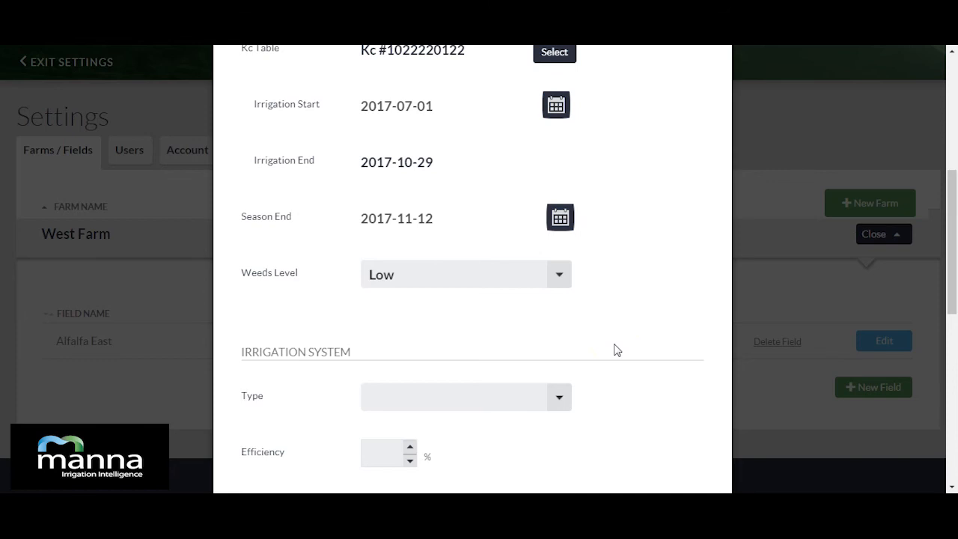
pyautogui.click(569, 289)
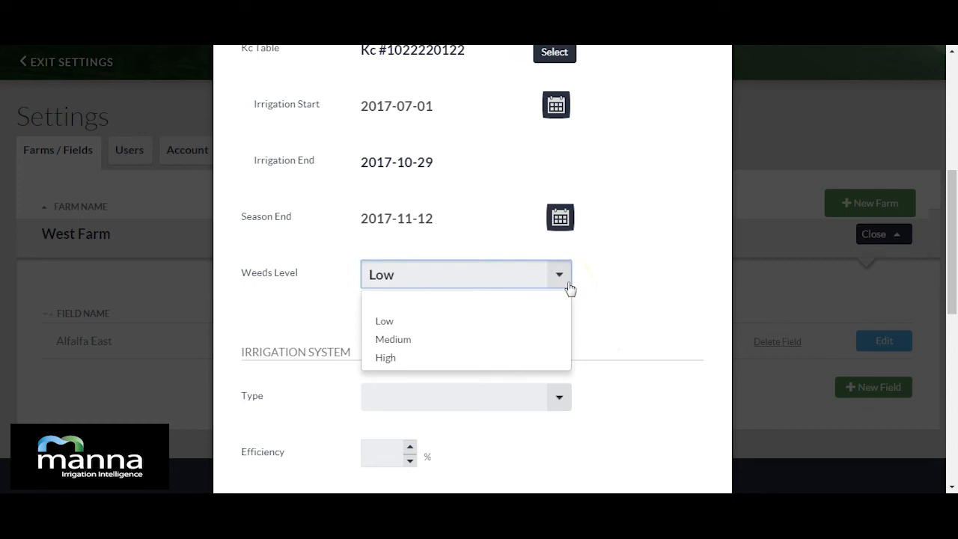
pyautogui.click(568, 287)
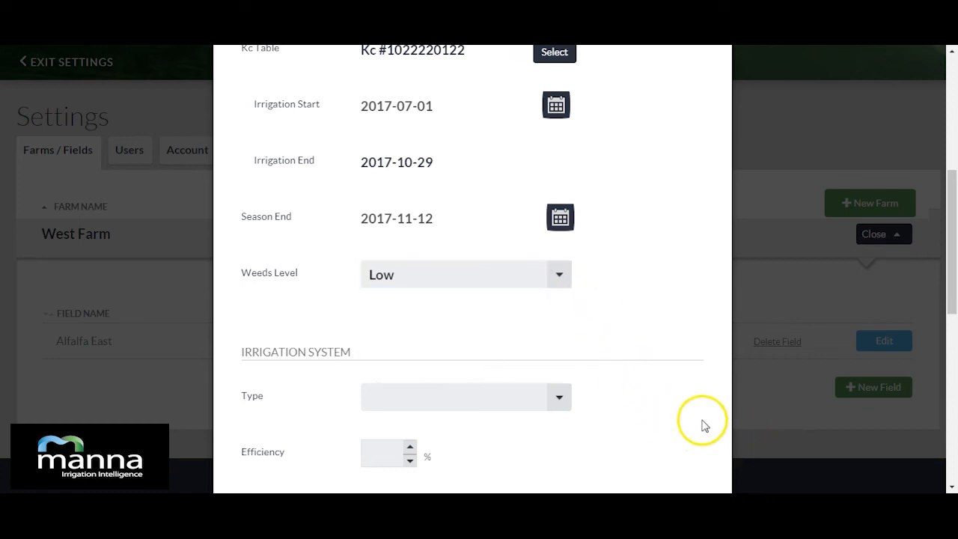
# Step: Set the irrigation system type to Drip and check its efficiency value
pyautogui.scroll(-3, 707, 423)
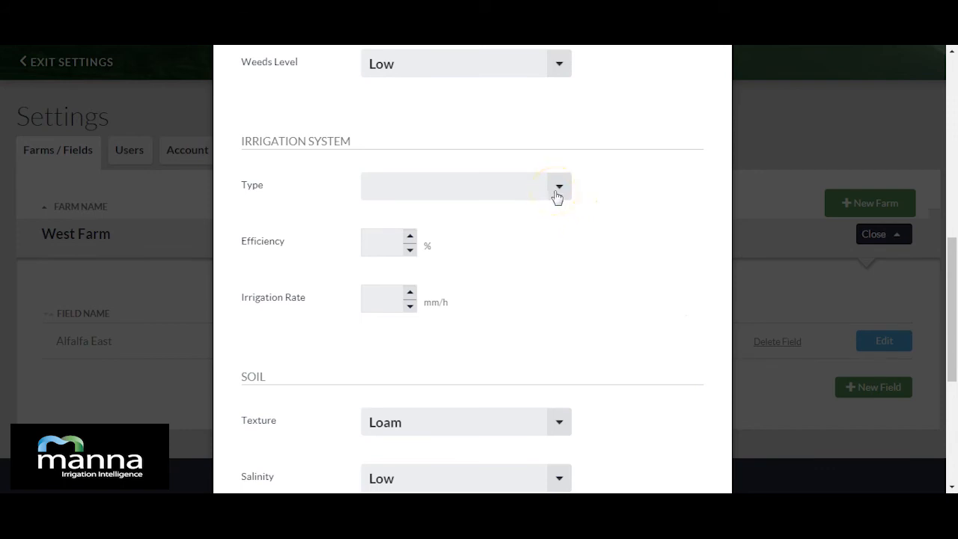
pyautogui.click(559, 192)
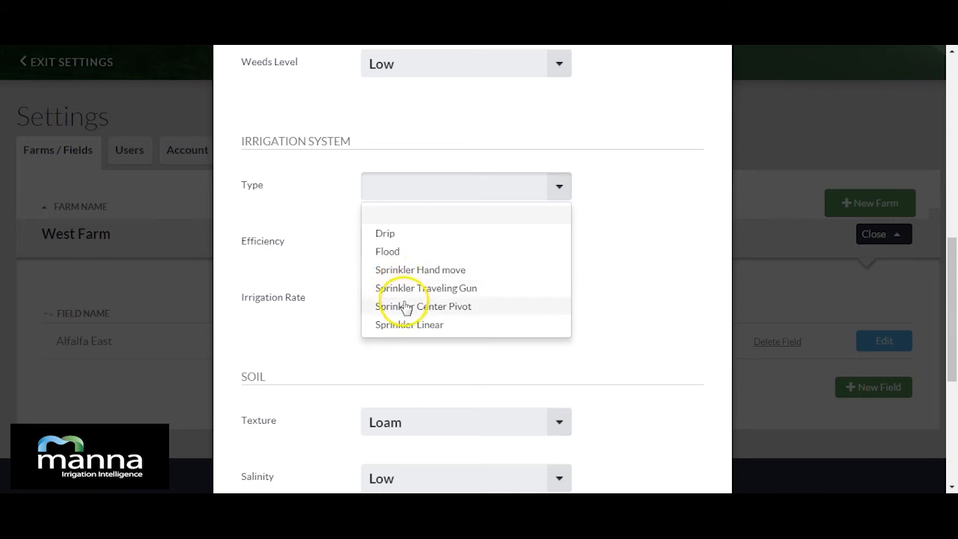
pyautogui.click(385, 235)
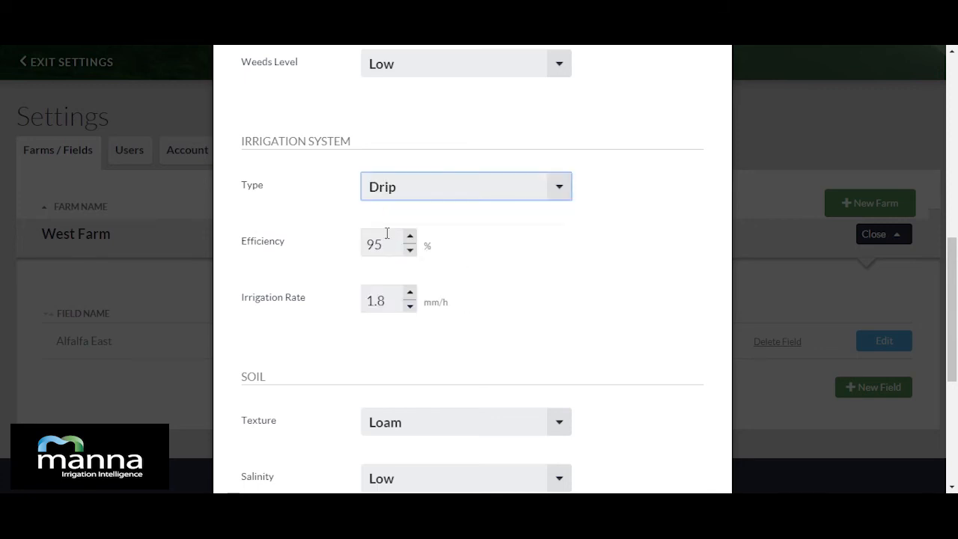
pyautogui.click(372, 244)
pyautogui.moveTo(372, 247); pyautogui.dragTo(380, 246)
pyautogui.click(613, 275)
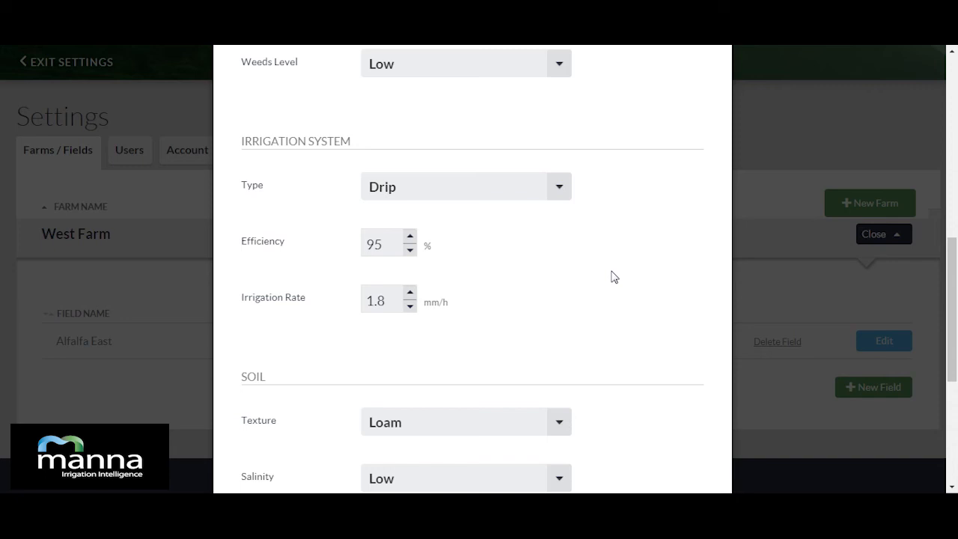
# Step: Review the soil texture, salinity and organic matter options, and the notes area of the field info
pyautogui.scroll(-1, 611, 276)
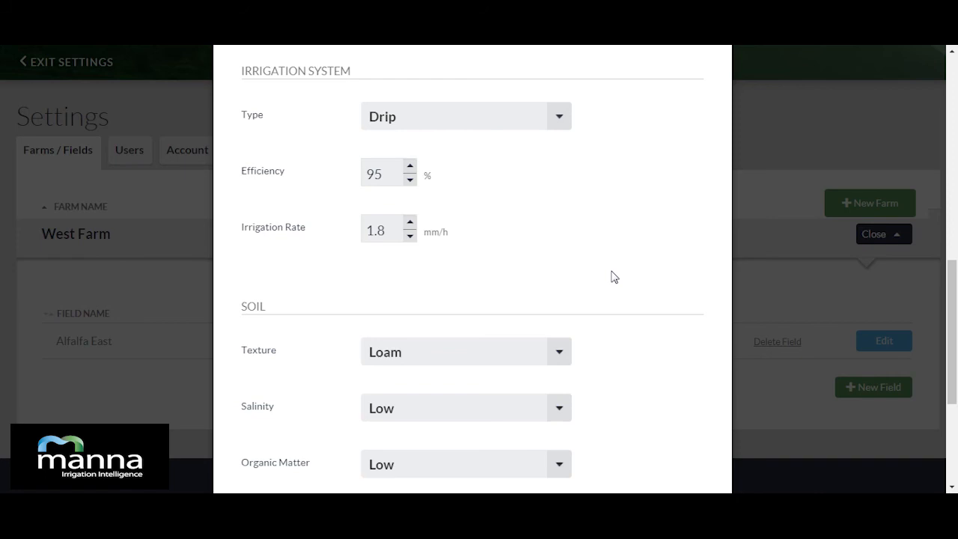
pyautogui.scroll(-2, 611, 277)
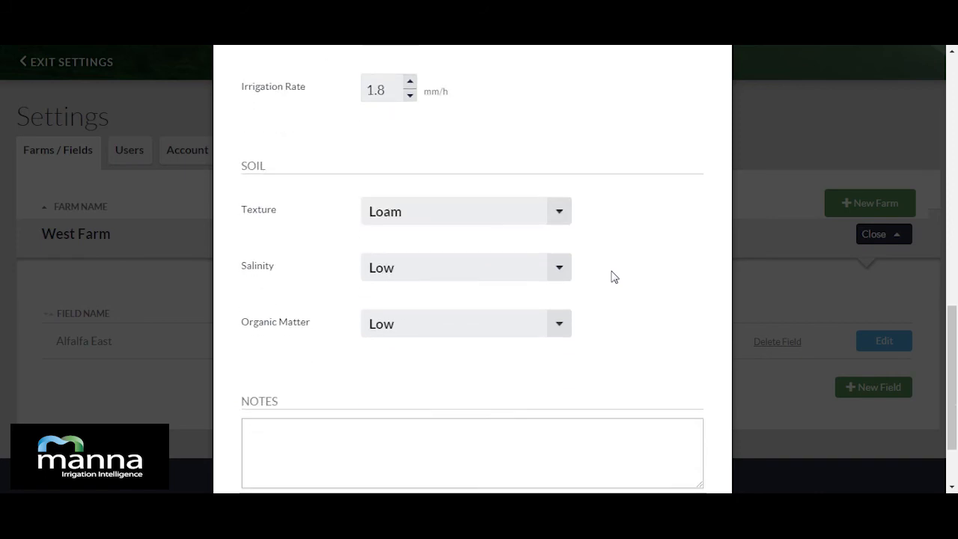
pyautogui.scroll(-1, 611, 276)
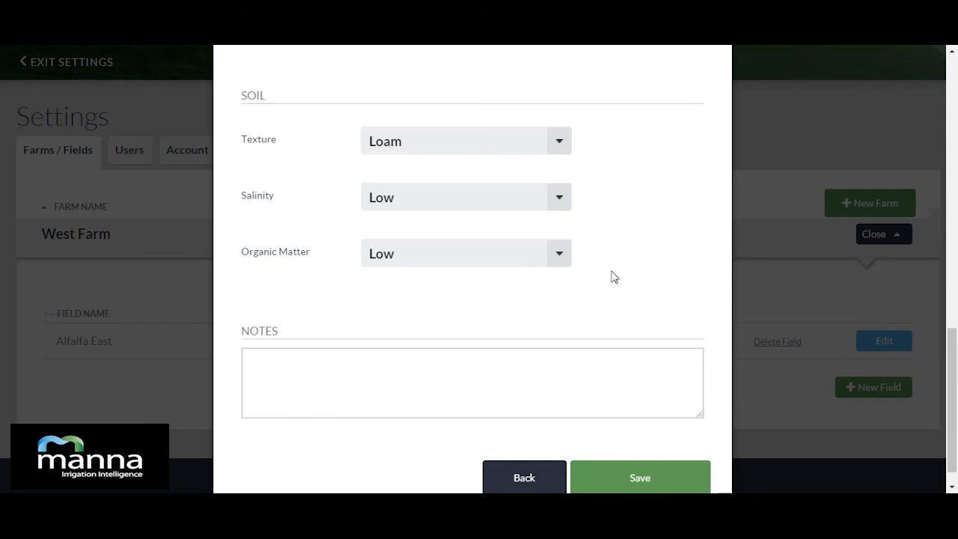
pyautogui.click(558, 144)
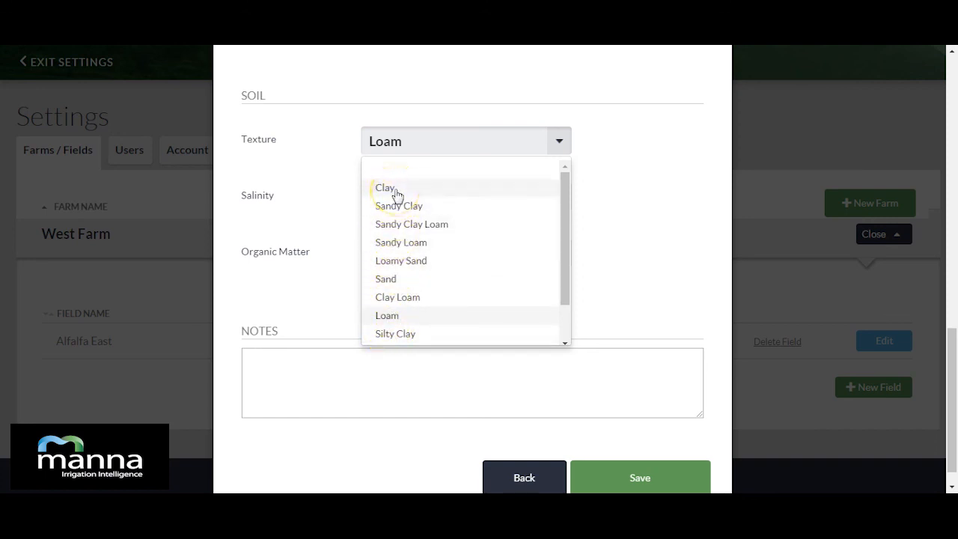
pyautogui.click(611, 187)
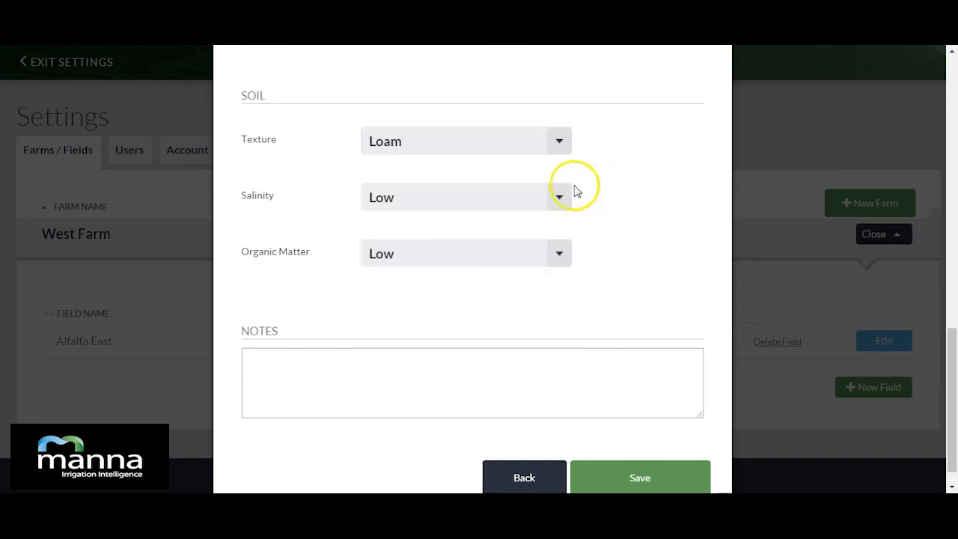
pyautogui.click(559, 200)
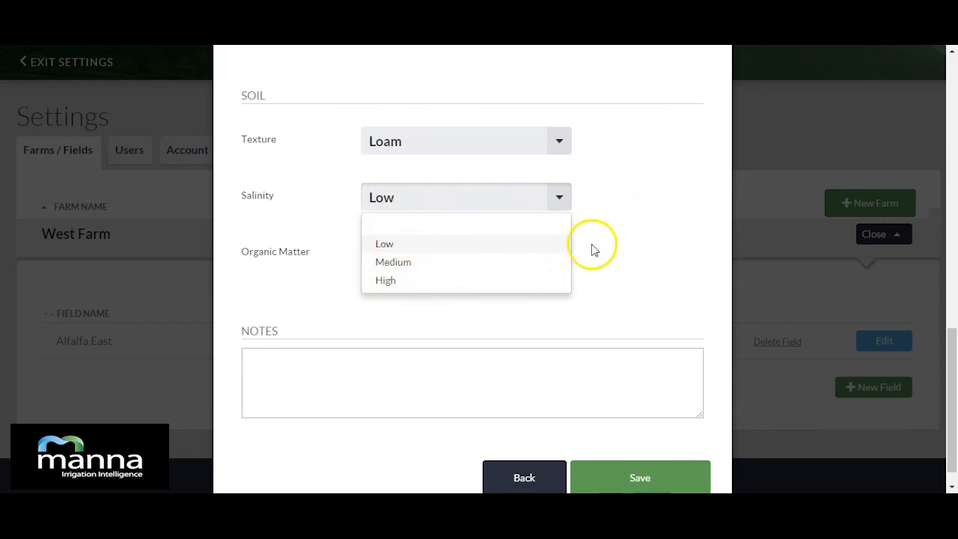
pyautogui.click(592, 303)
pyautogui.click(555, 259)
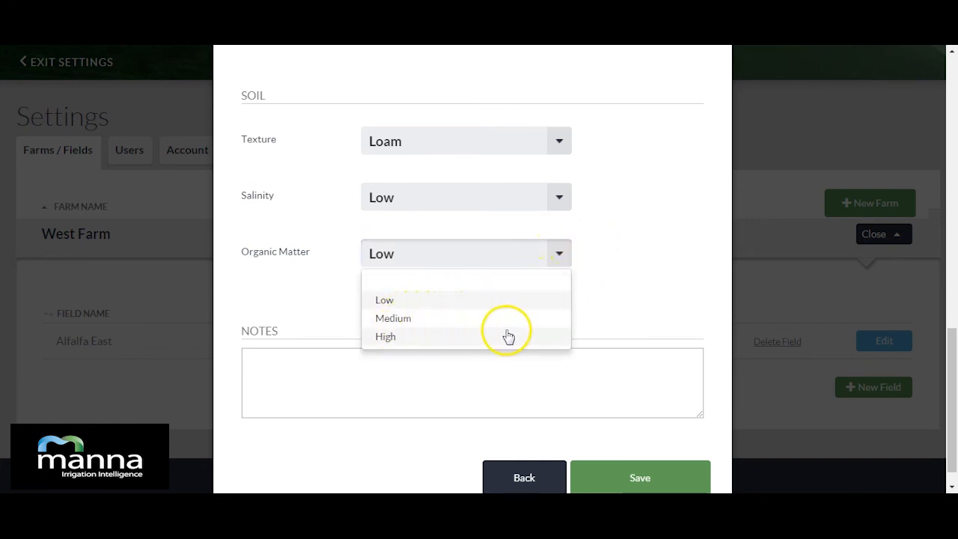
pyautogui.click(560, 252)
pyautogui.click(406, 363)
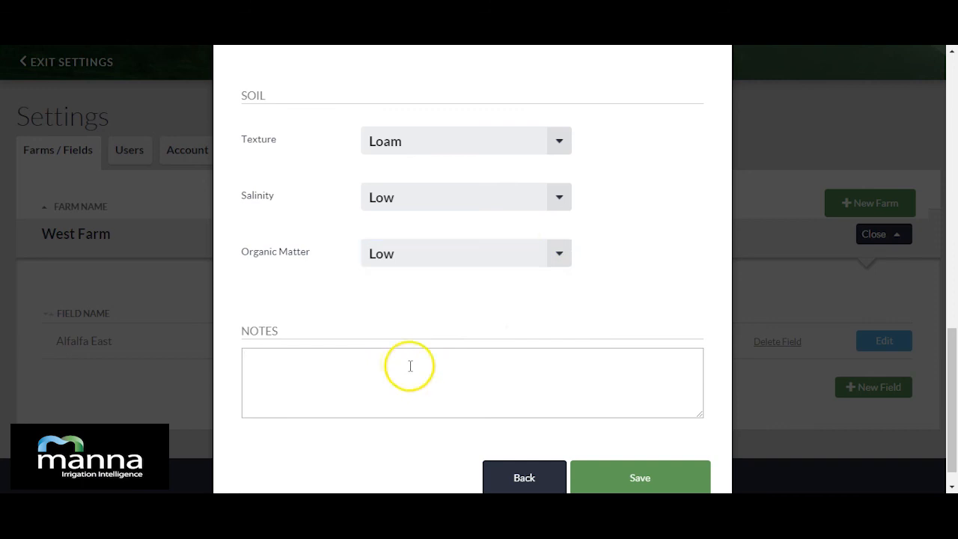
# Step: Save the new field, dismiss the confirmation and show the list of fields under West Farm
pyautogui.click(639, 478)
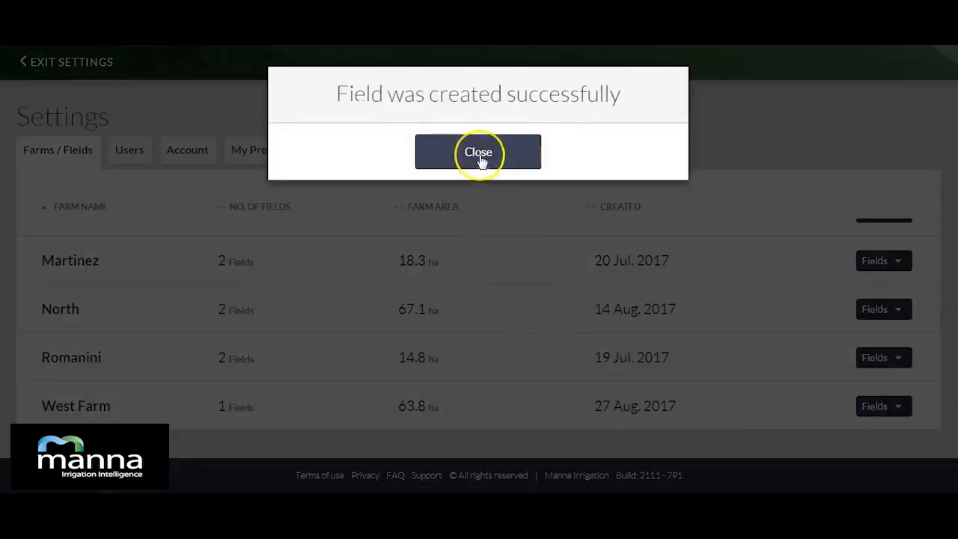
pyautogui.click(478, 153)
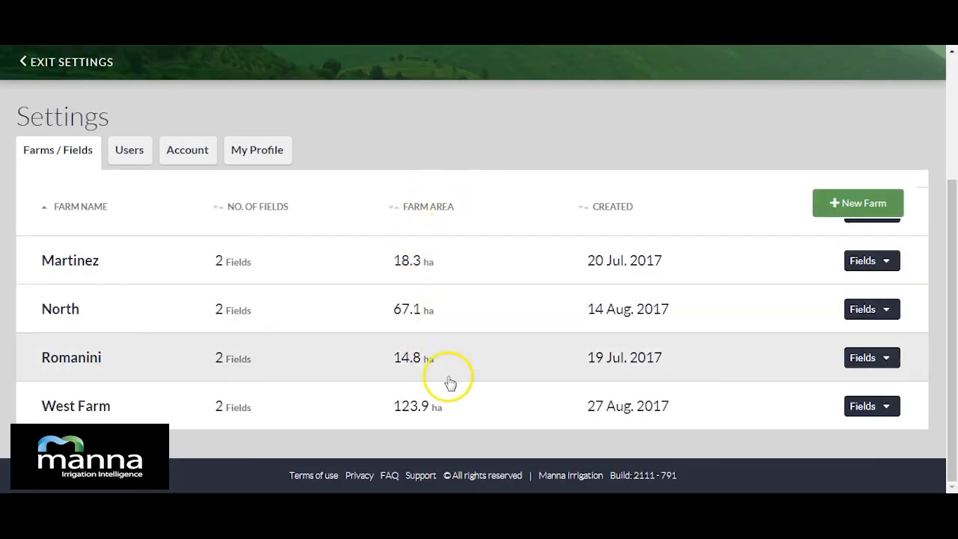
pyautogui.click(472, 417)
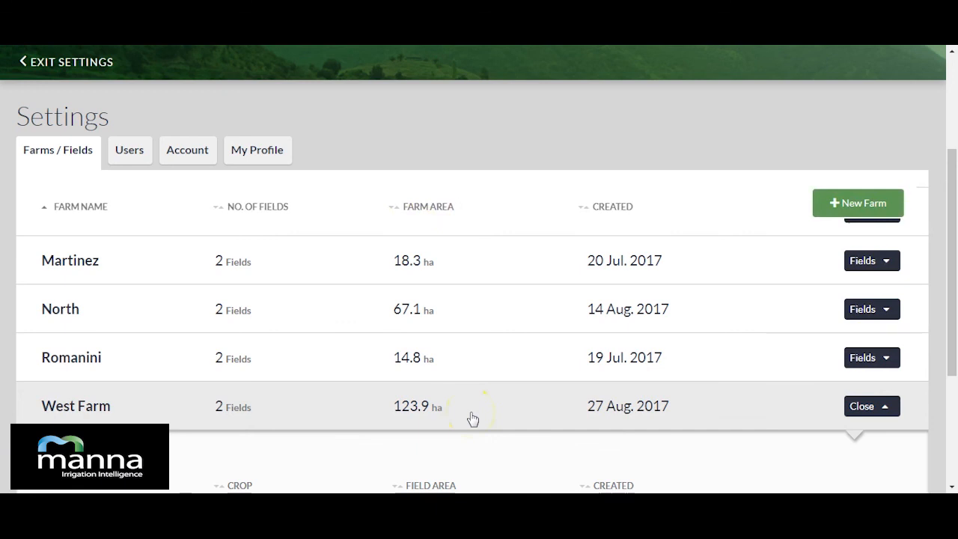
pyautogui.scroll(-2, 472, 418)
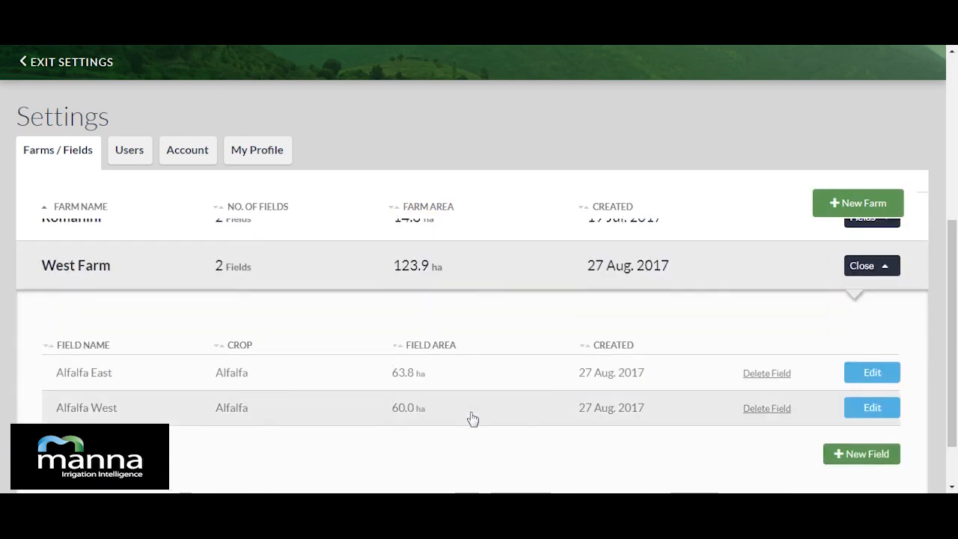
pyautogui.scroll(1, 472, 418)
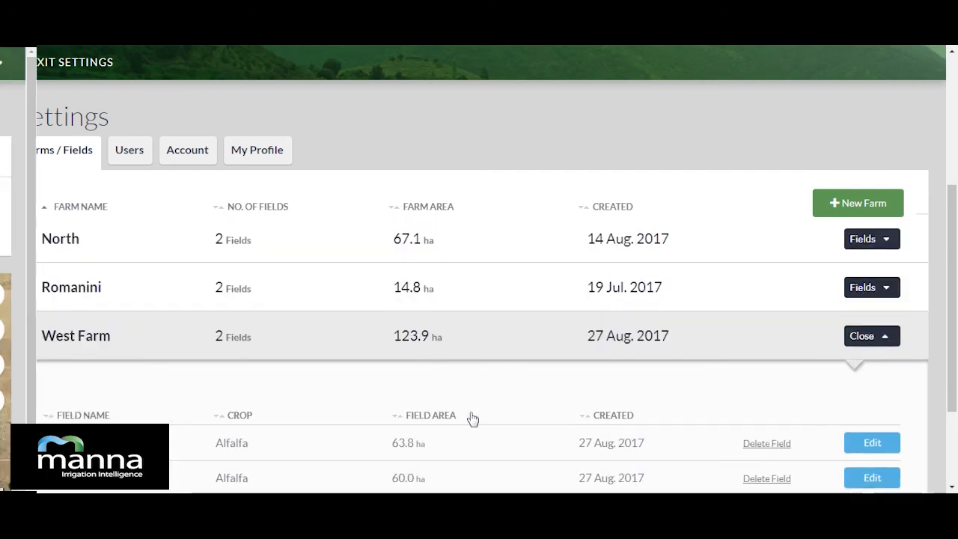
# Step: Leave the settings for the West Farm overview and show the available help options
pyautogui.click(67, 62)
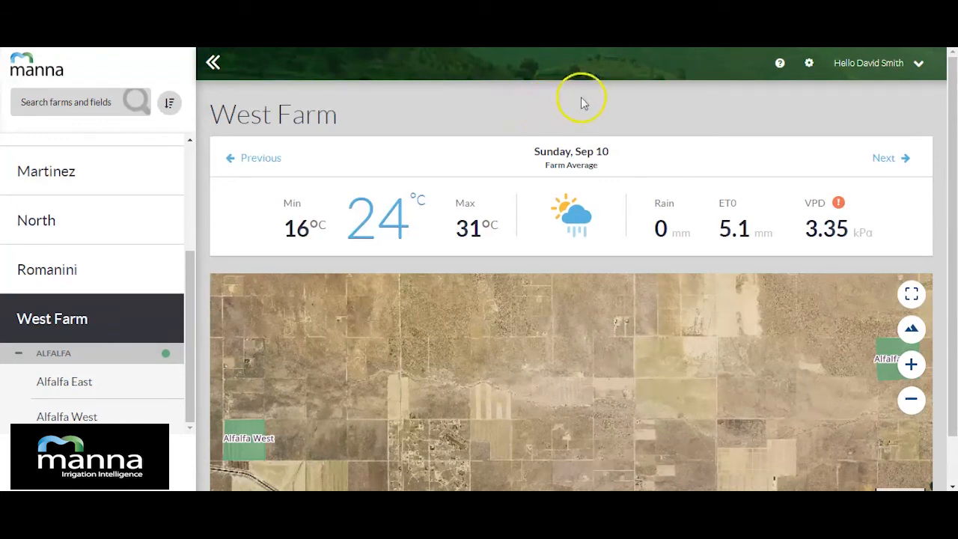
pyautogui.click(780, 64)
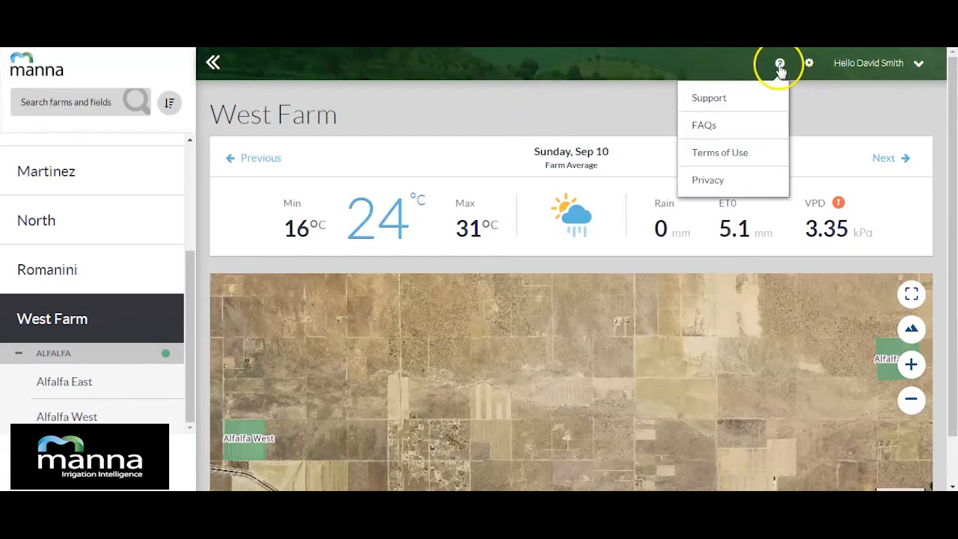